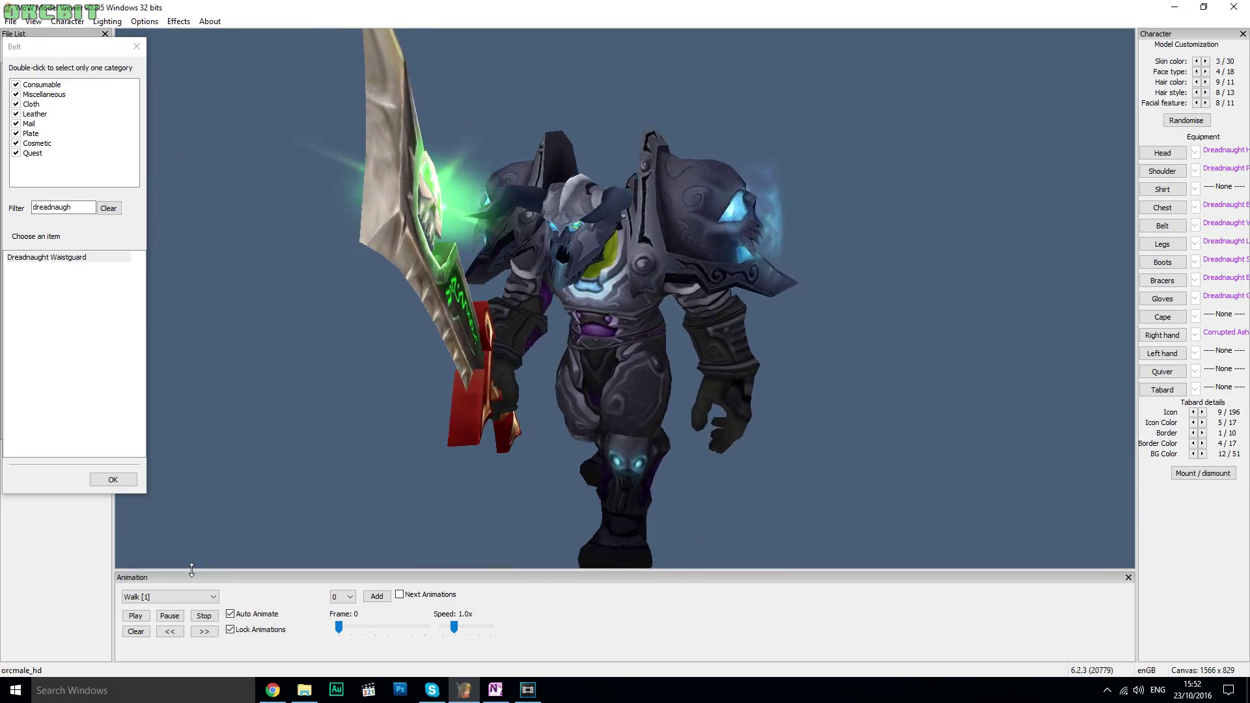
- Rotate the armoured orc and set its animation to Stun [12]
drag(319, 471, 33, 465)
scroll(409, 473, down, 5)
drag(721, 299, 526, 279)
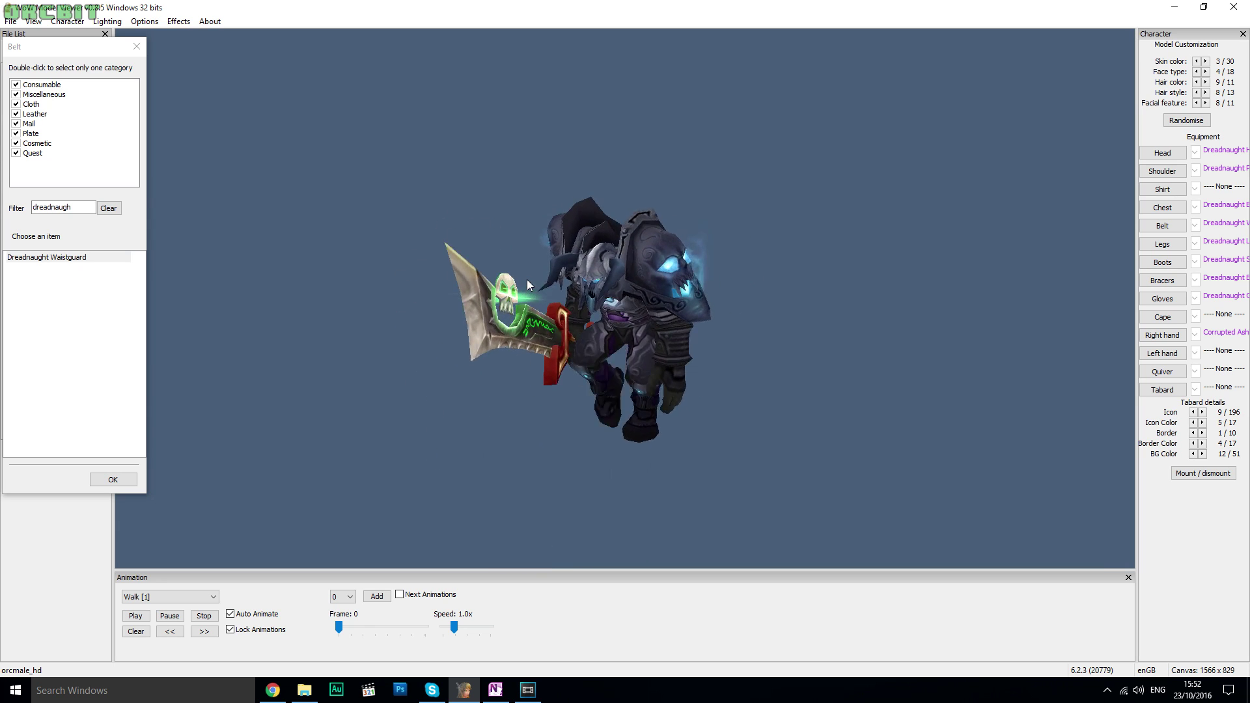
click(213, 597)
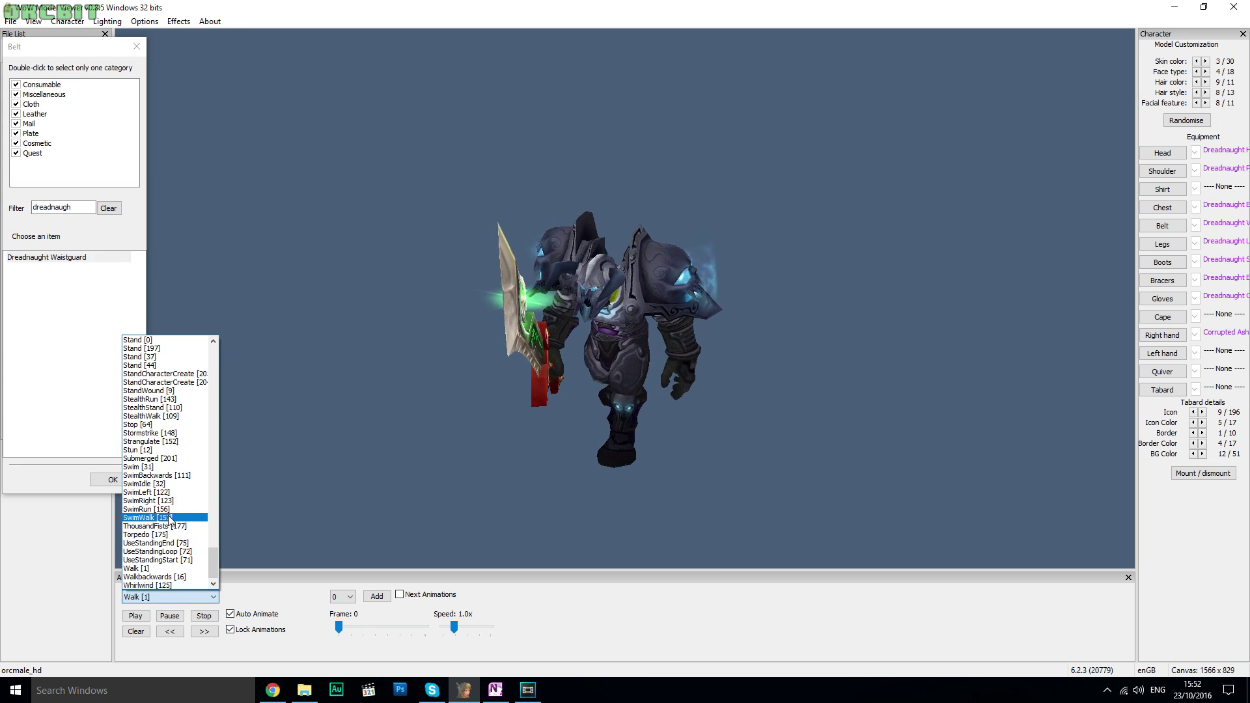
click(175, 451)
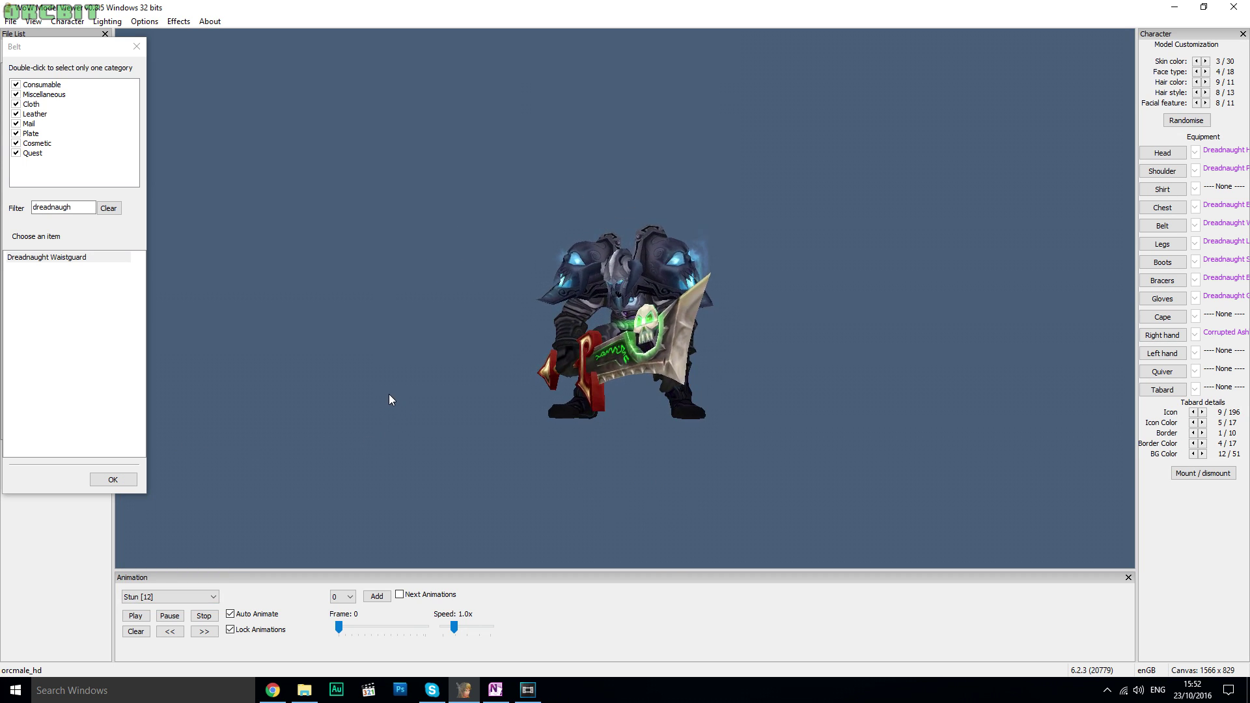
- Switch the orc's animation from Stun [12] to RollStart [187]
drag(389, 396, 414, 401)
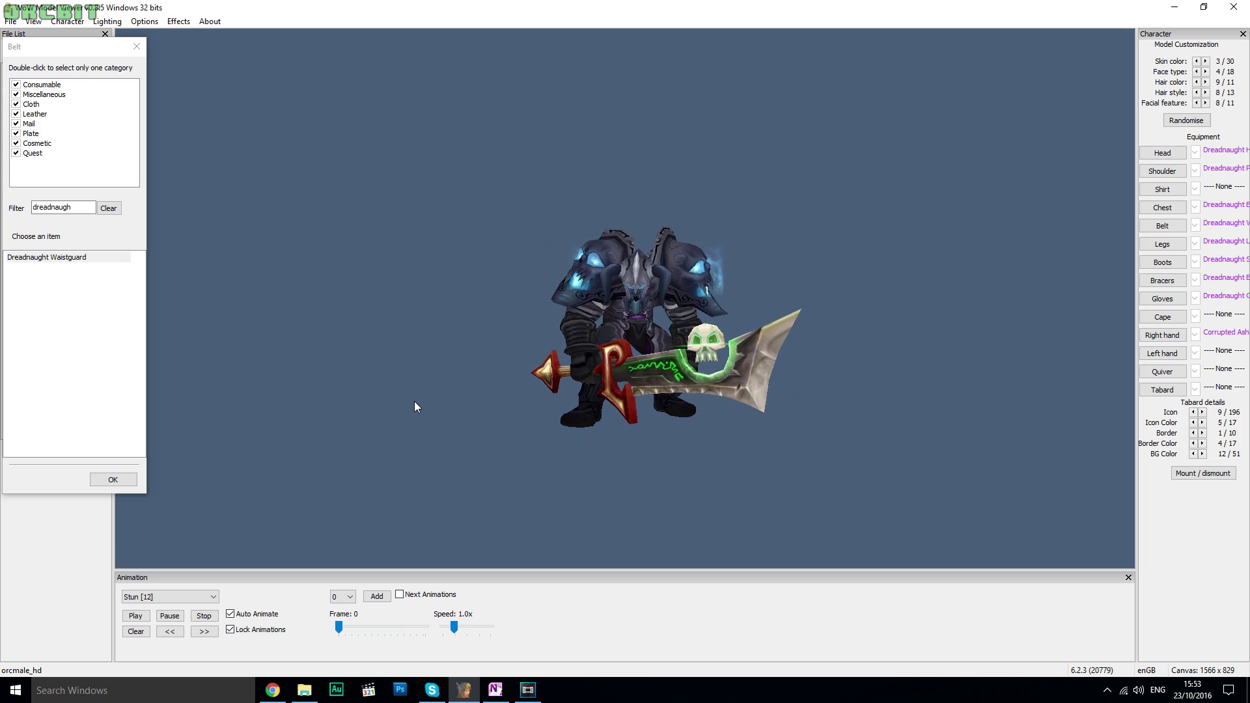
key(alt)
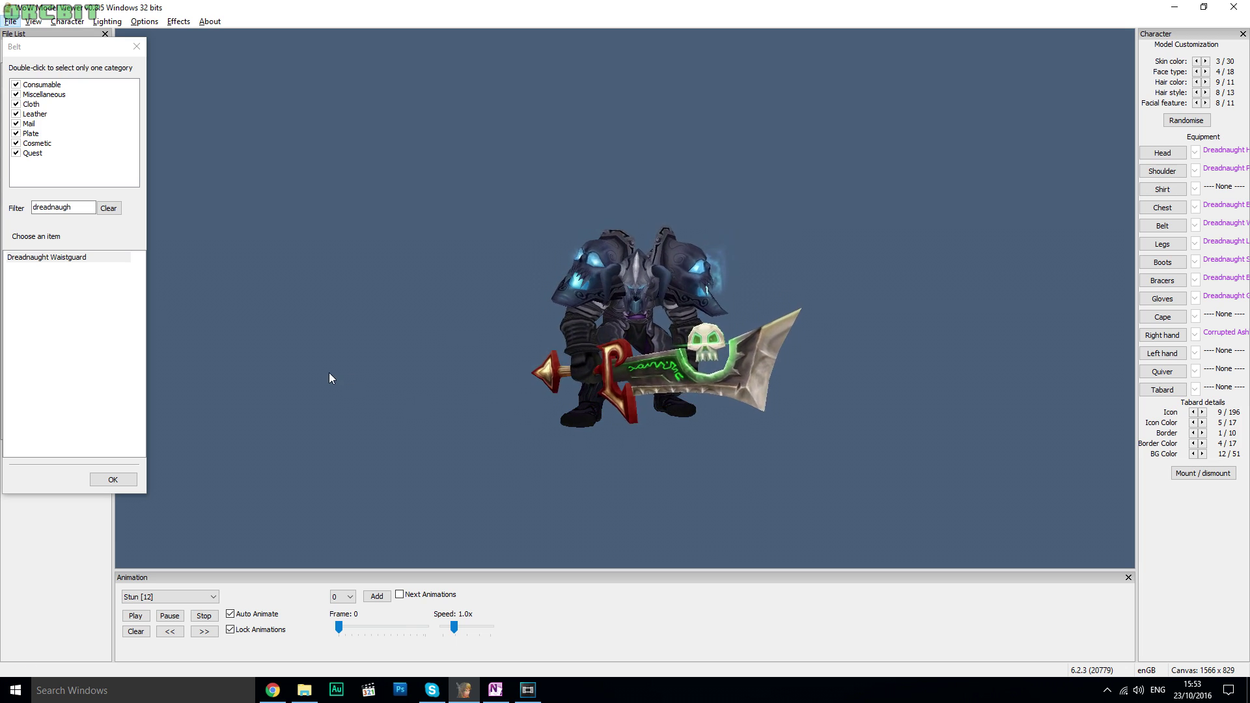
click(209, 597)
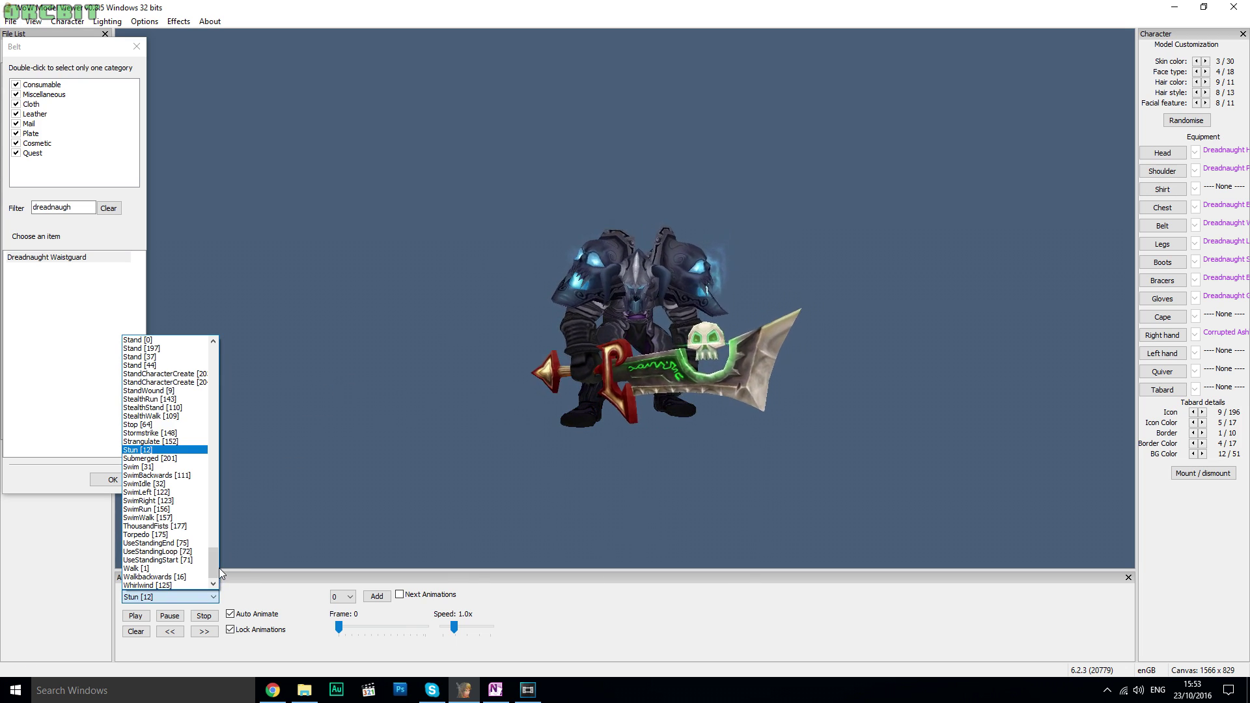
drag(214, 568, 217, 527)
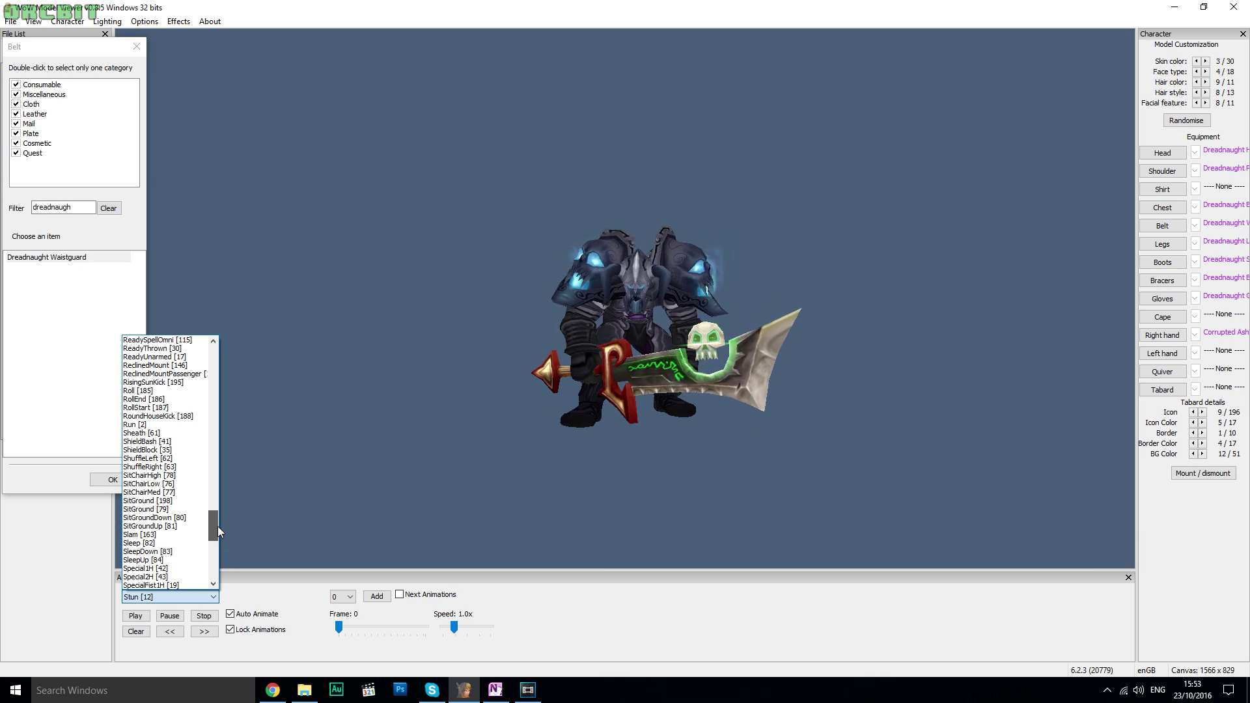
click(160, 408)
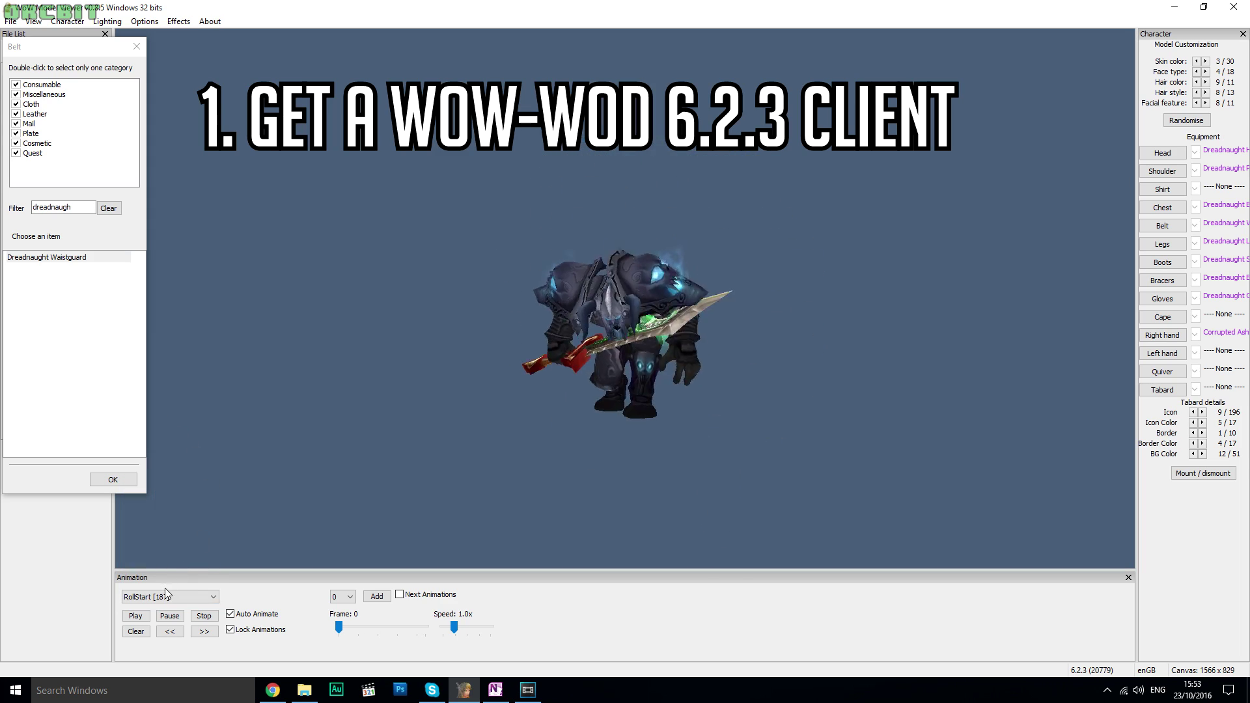
- Choose Roll [185] from the animation list, scrolling up to find it
click(213, 597)
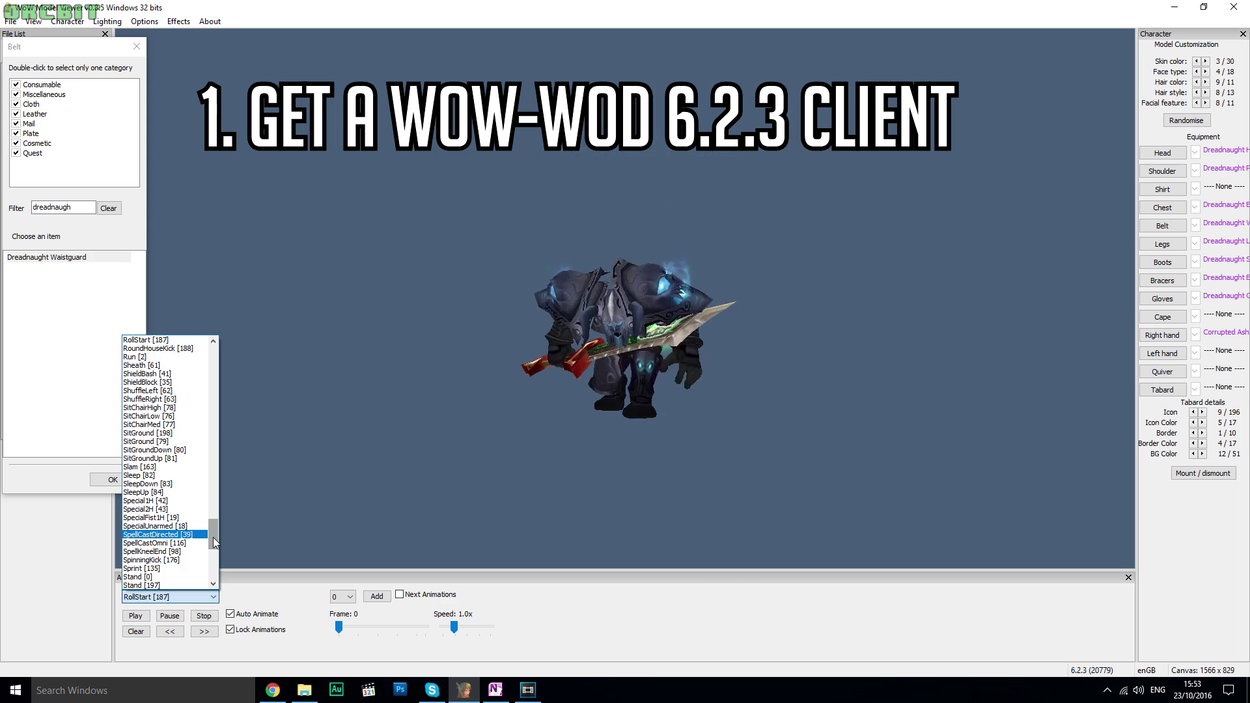
scroll(214, 529, up, 2)
scroll(214, 530, up, 1)
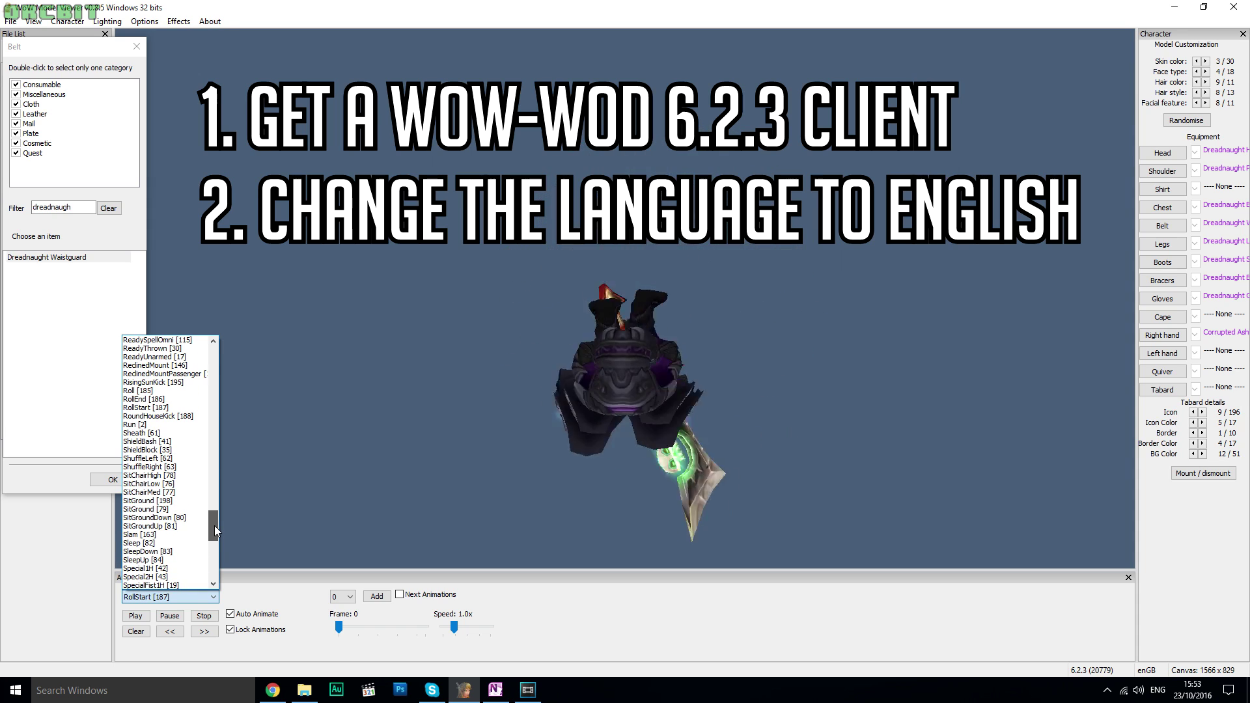
click(160, 401)
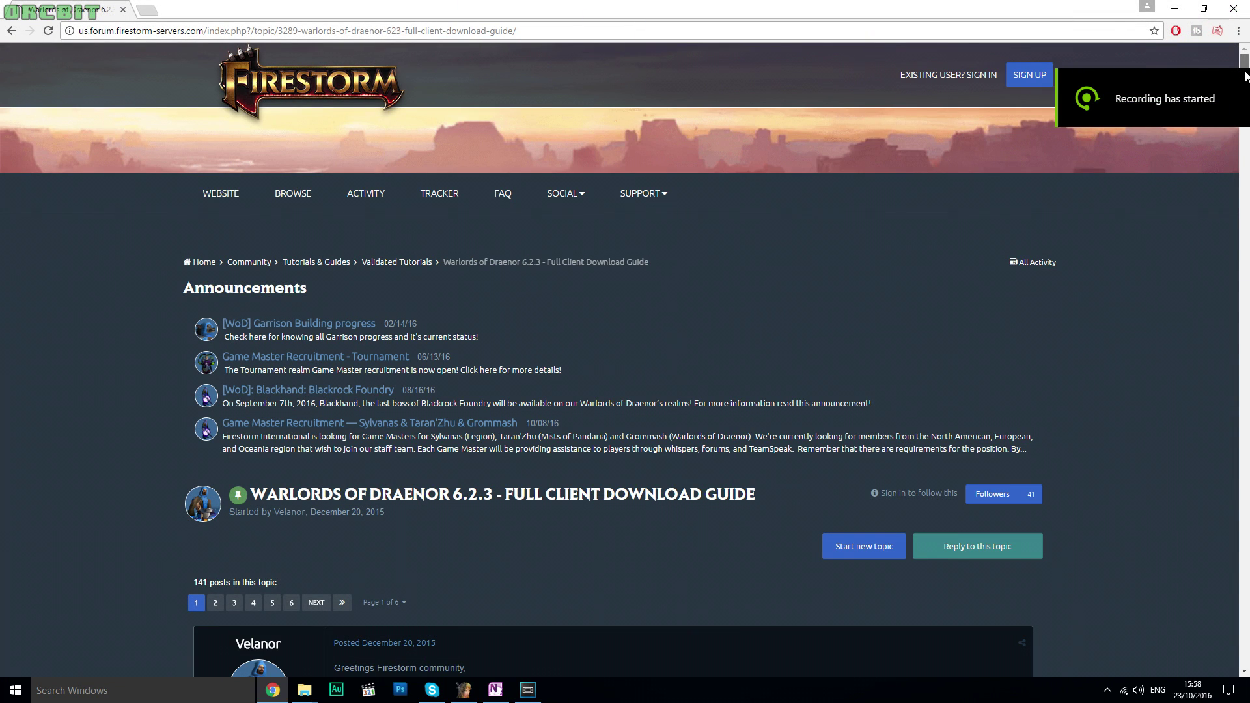
- Scroll the Firestorm topic and select the 'World of Warcraft 6.2.3 Firestorm - Complete Client' link text
scroll(1245, 76, down, 3)
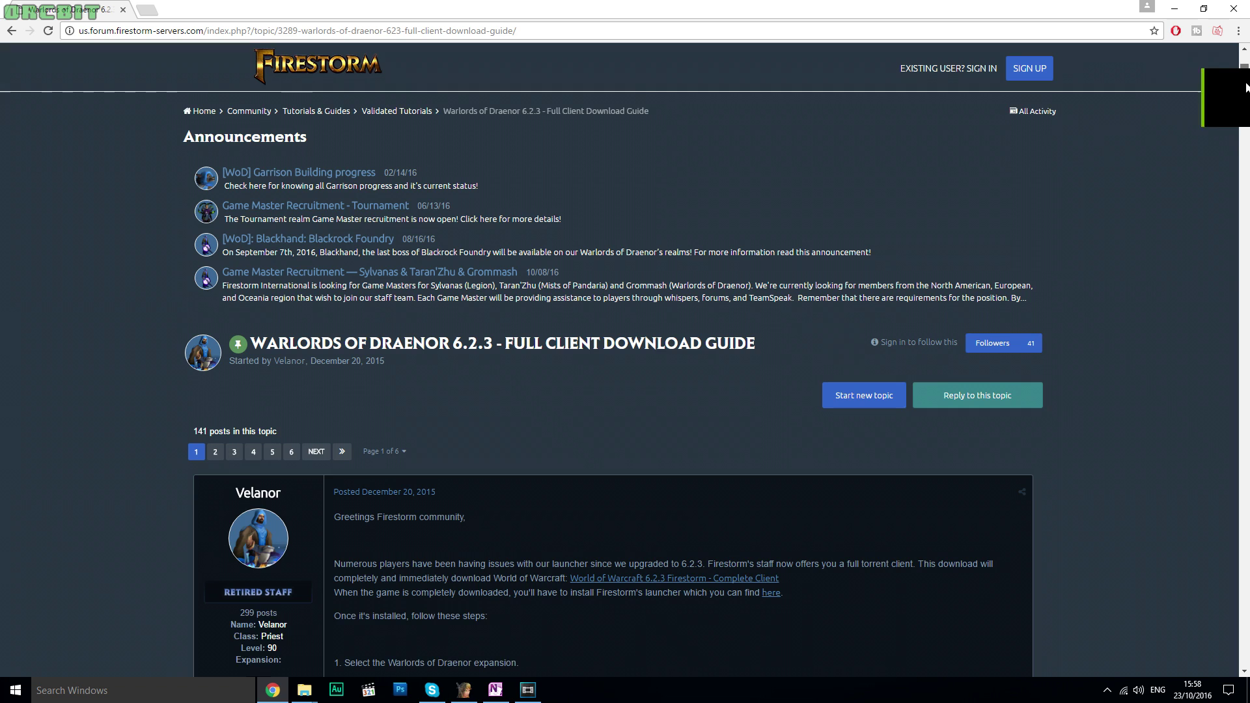
drag(1245, 87, 1248, 102)
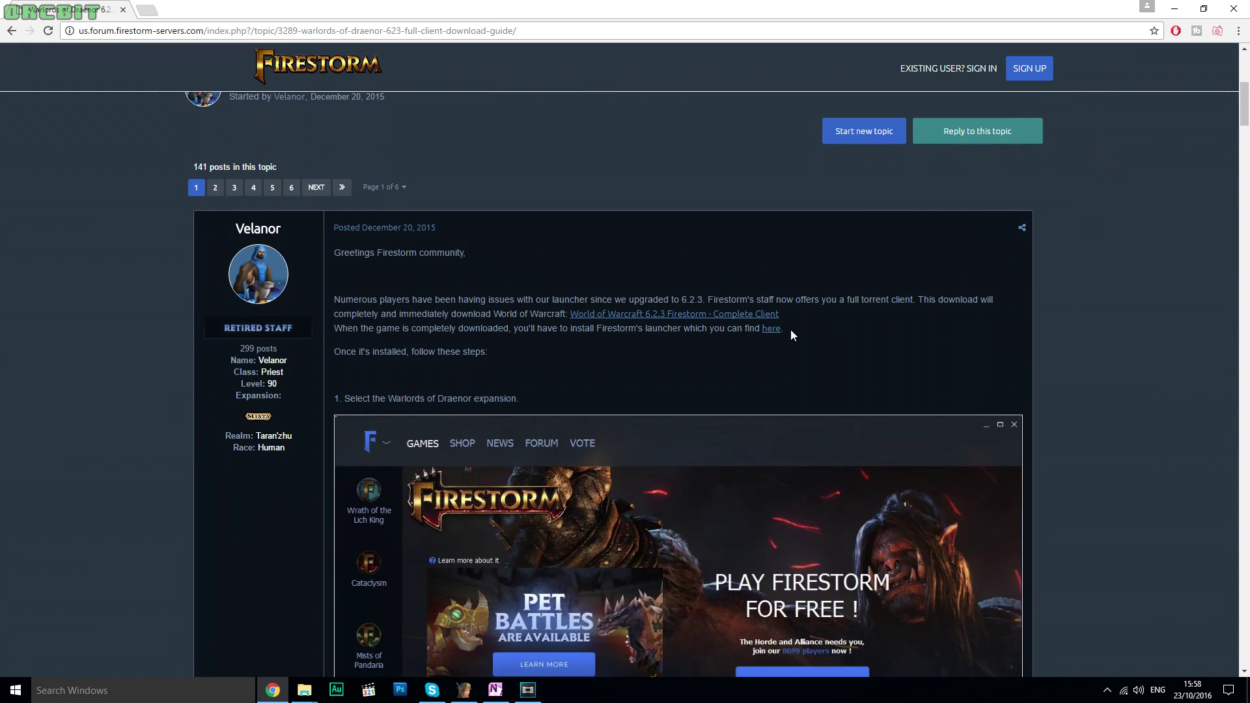
mouse_move(791, 315)
mouse_down()
mouse_move(584, 307)
mouse_move(794, 319)
mouse_up()
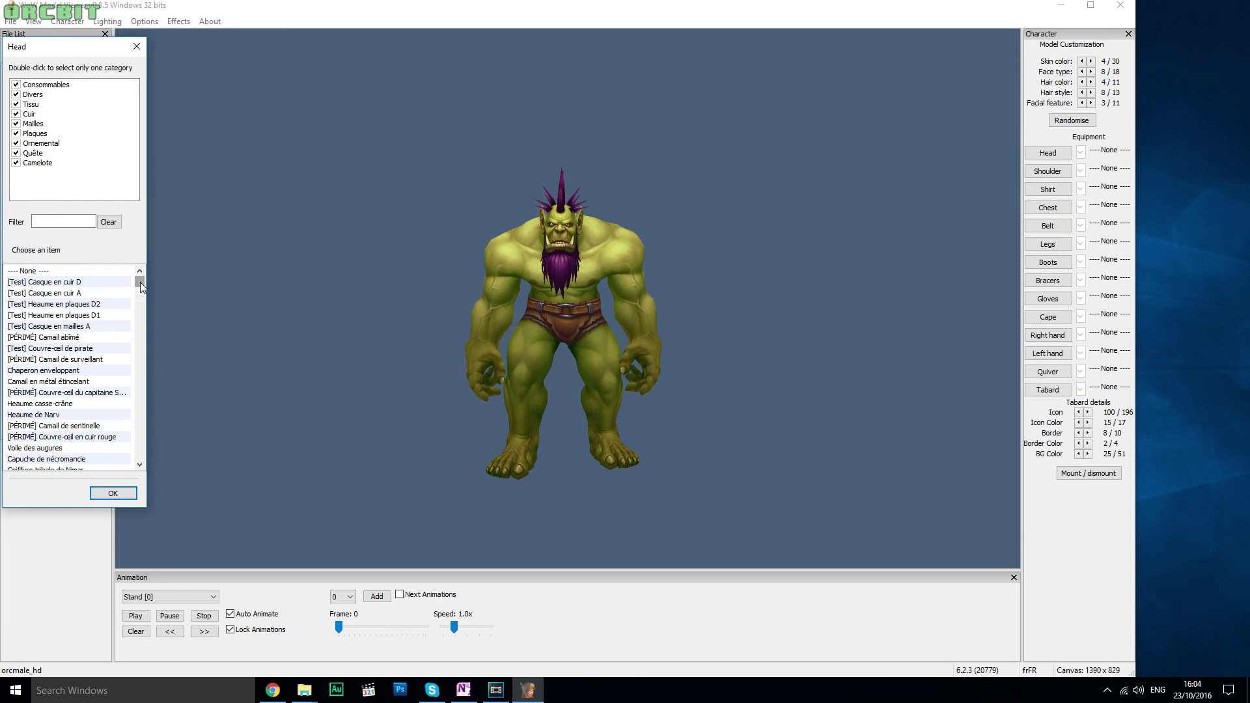
- Scroll through the French-named Head item list, then bring up the Options menu
drag(139, 283, 140, 300)
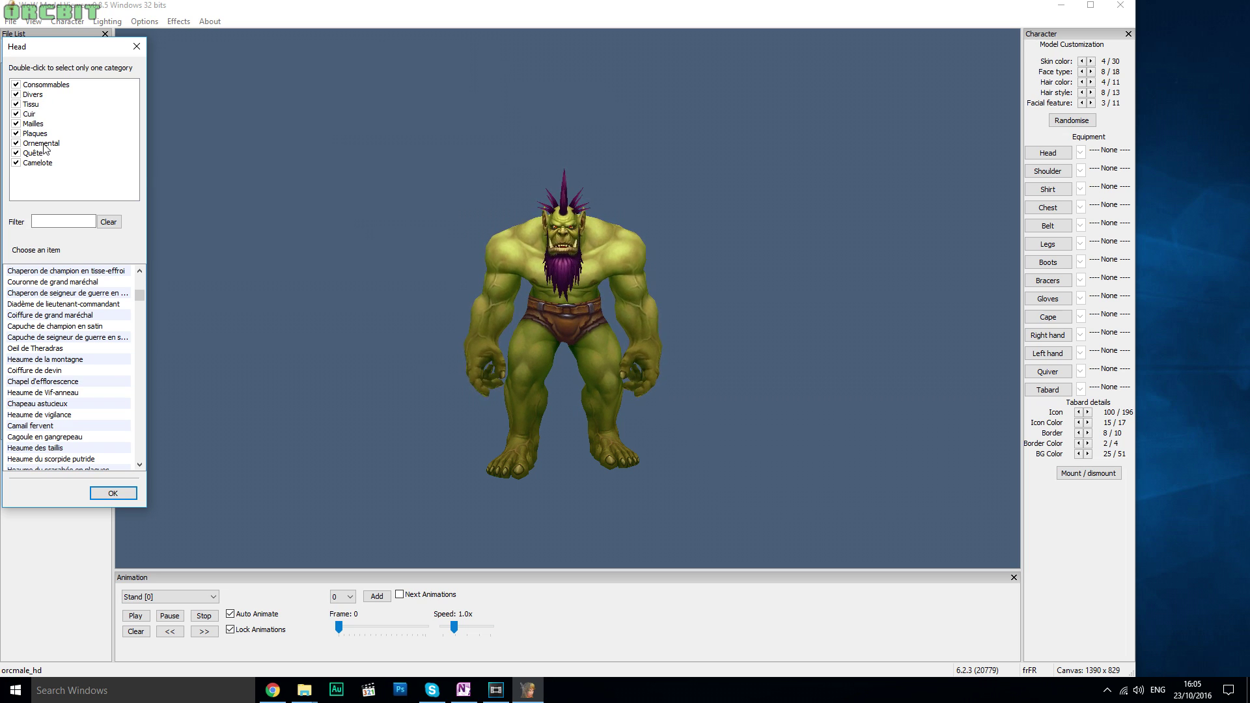
scroll(39, 398, down, 5)
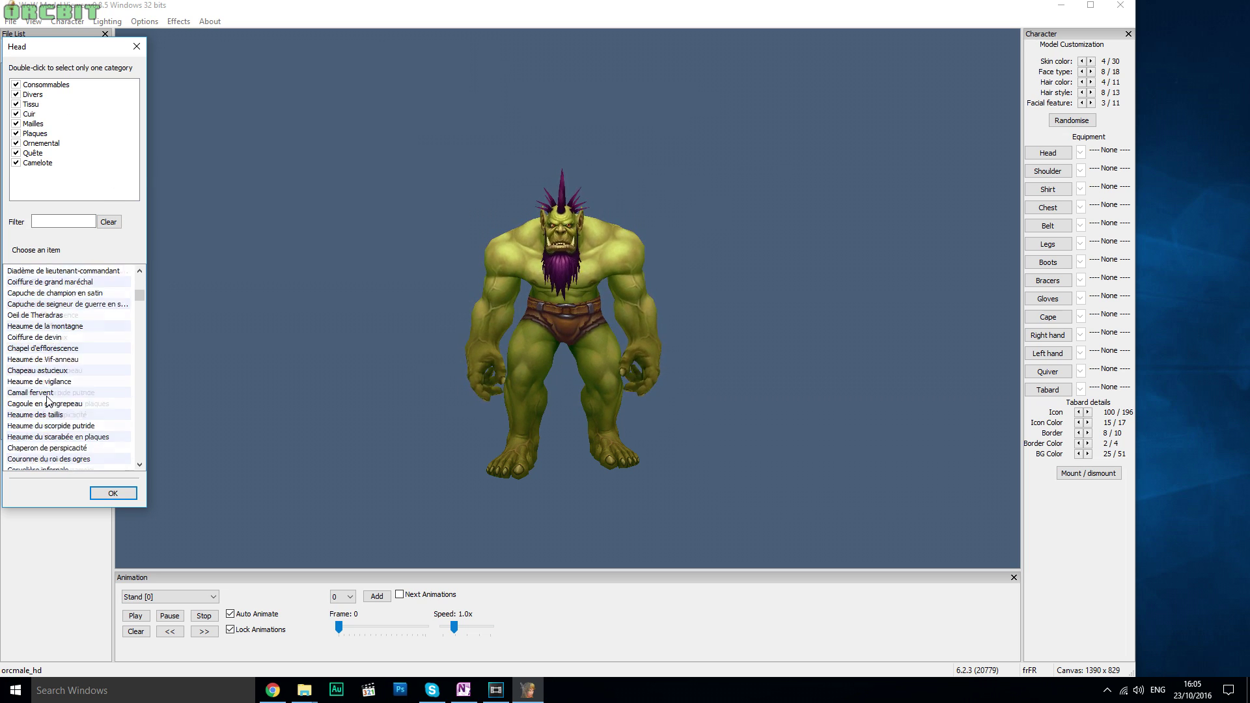
scroll(40, 449, down, 3)
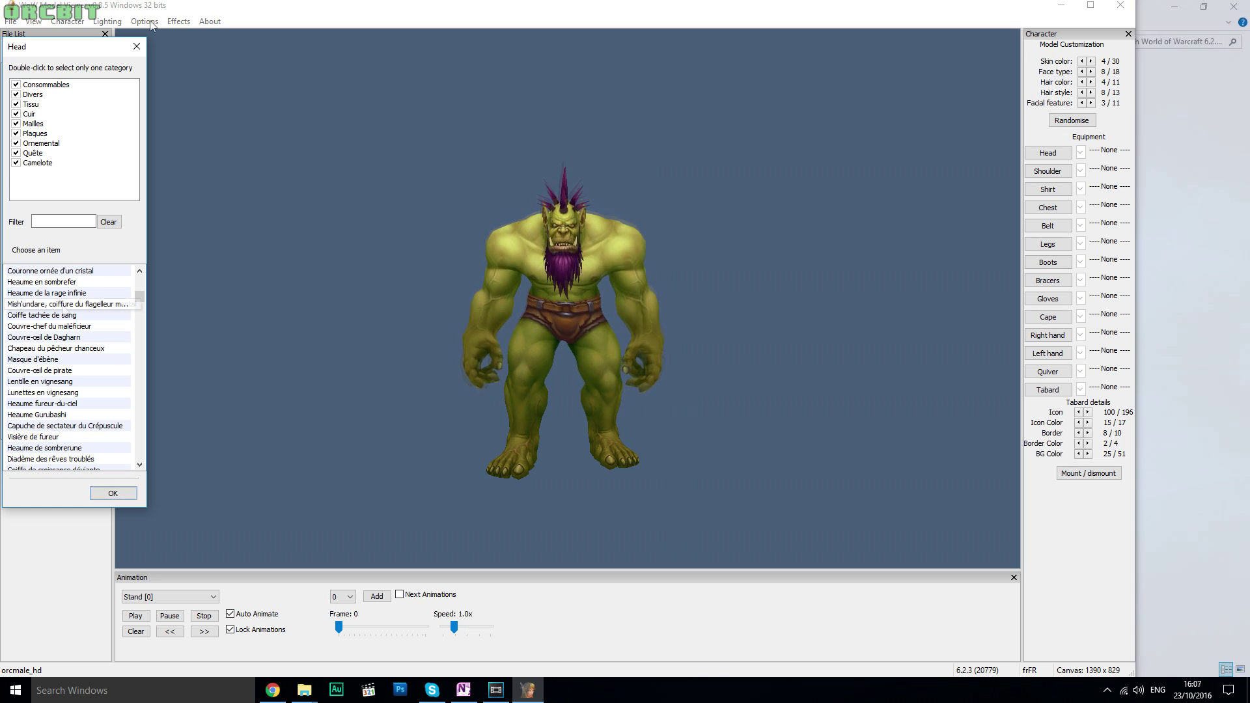
click(145, 21)
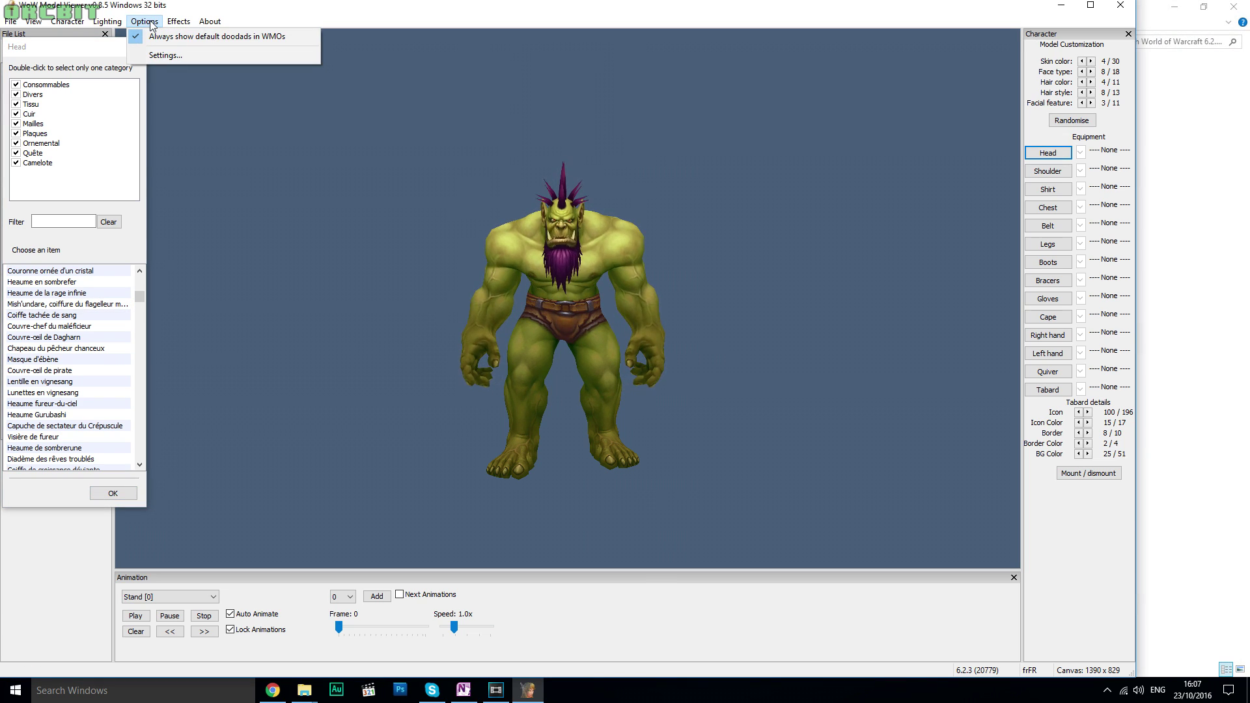
- Compare the Settings game path with the Firestorm 6.2.3 client's Data folder path in File Explorer
click(154, 55)
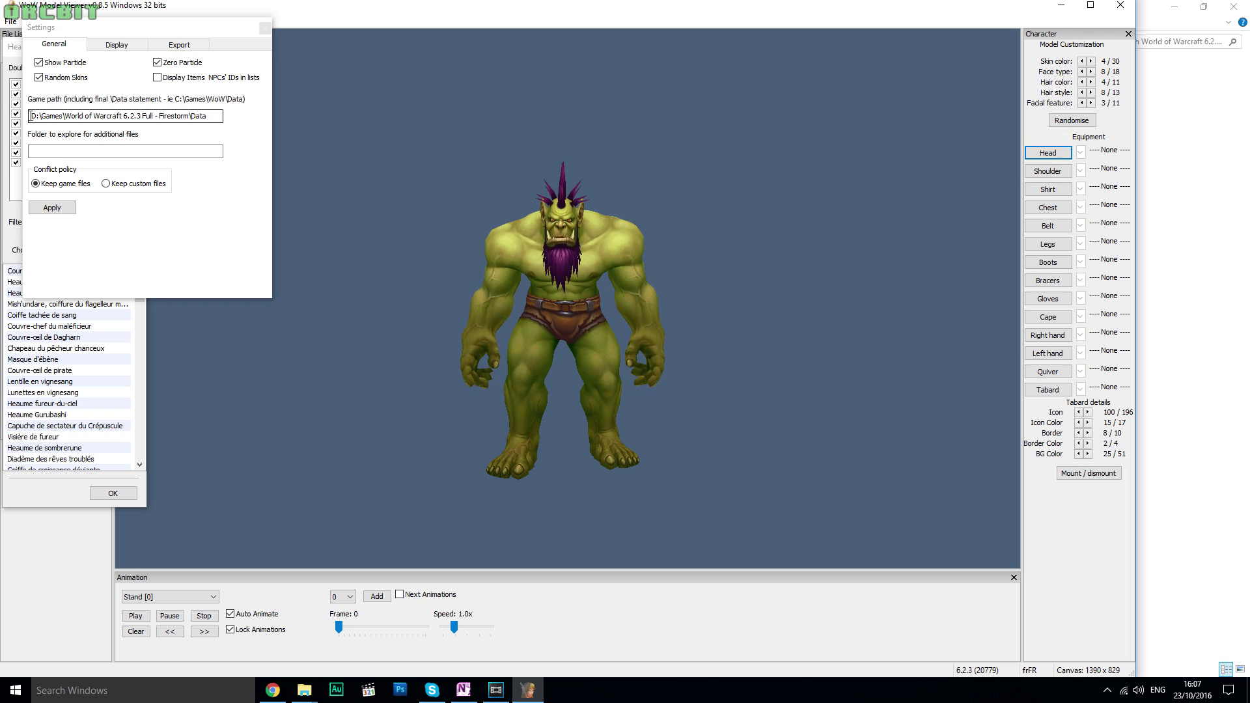
key(alt+Tab)
double_click(228, 81)
click(451, 41)
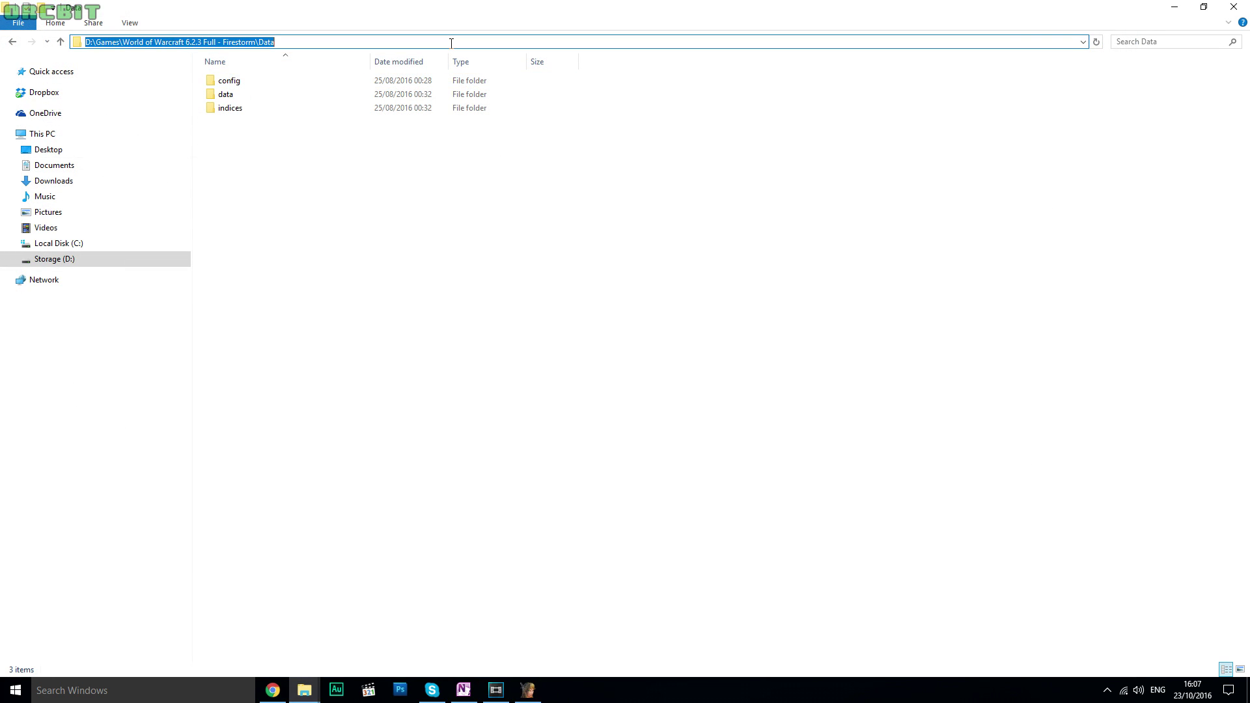
click(528, 690)
click(214, 119)
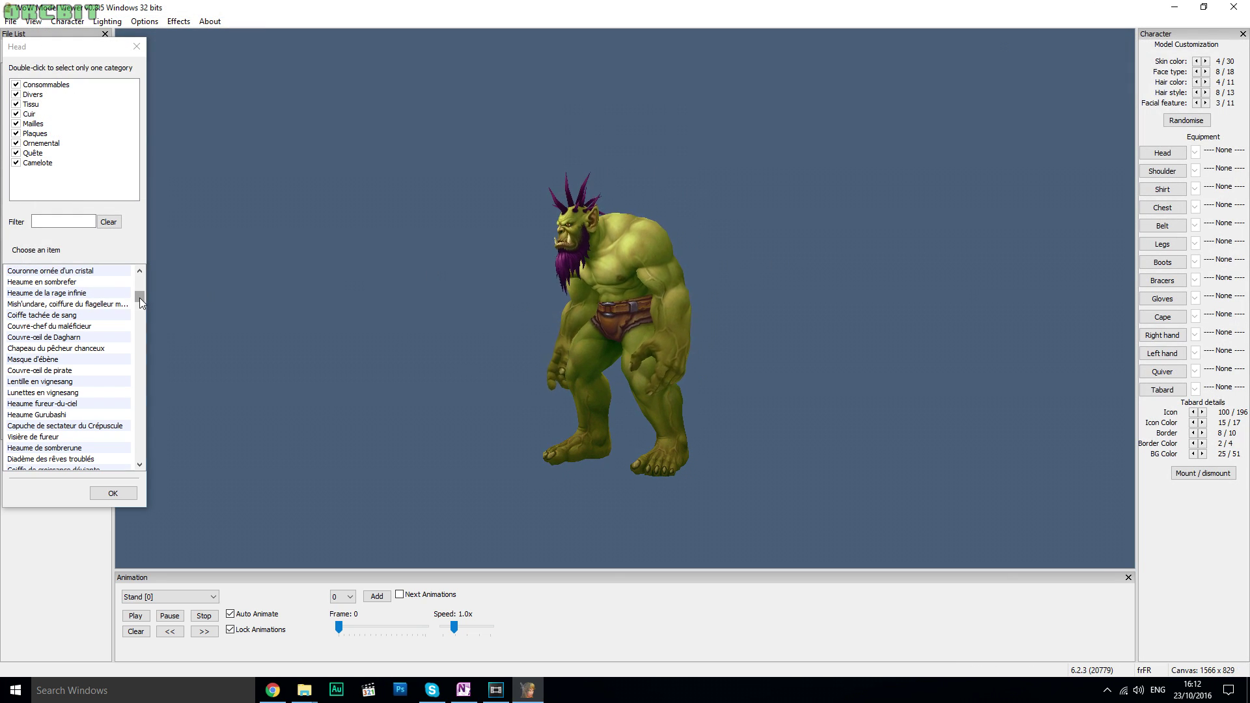
- Change the orc's animation from Stand [0] to Walk [1]
mouse_move(139, 299)
mouse_down()
mouse_move(142, 311)
mouse_move(147, 282)
mouse_up()
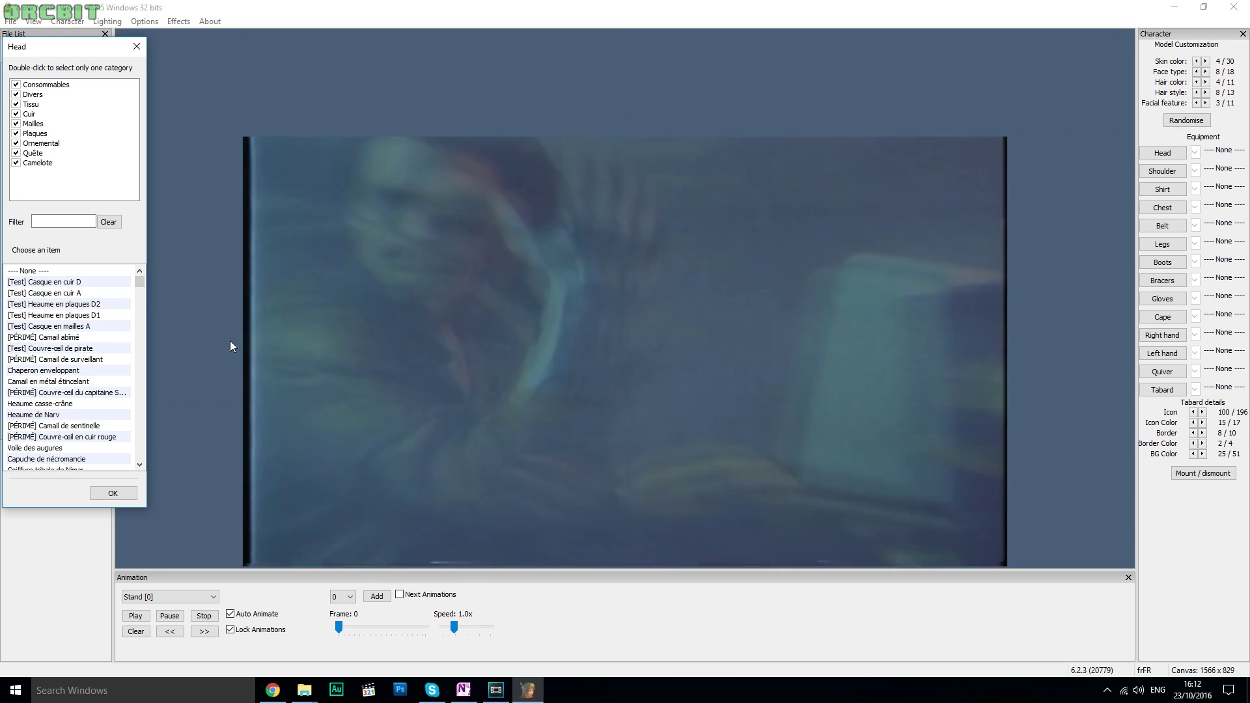
click(213, 597)
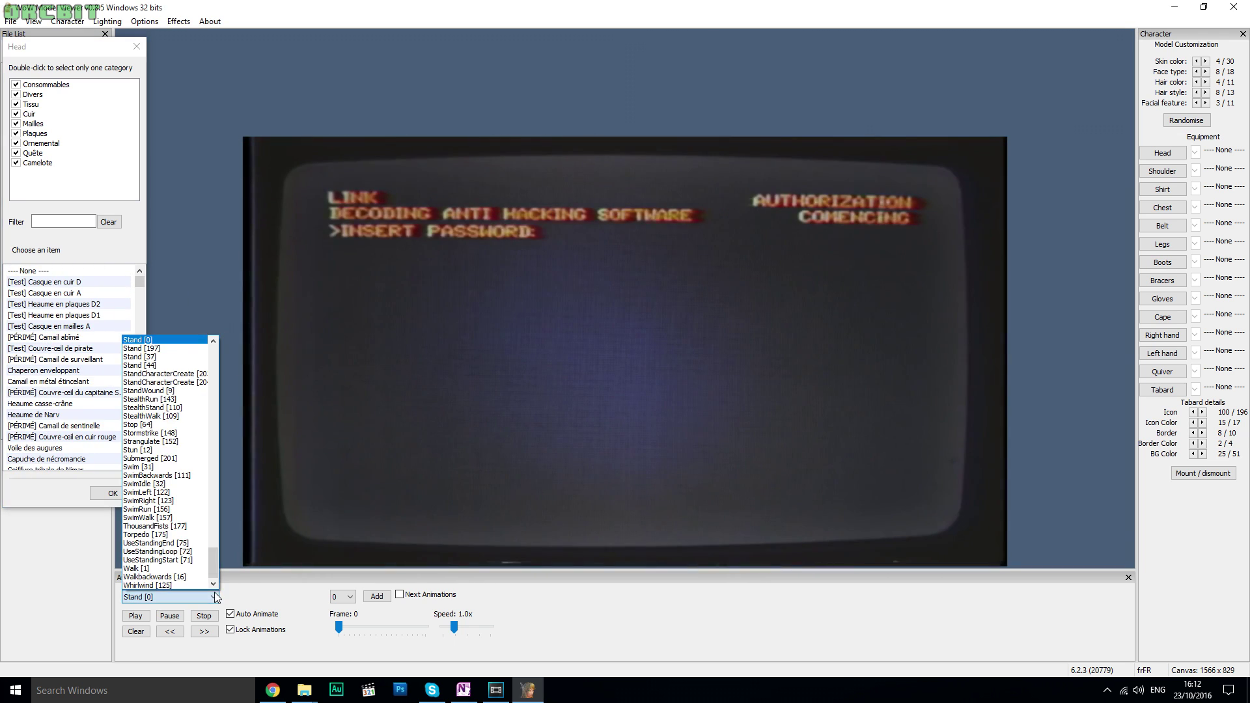
click(163, 579)
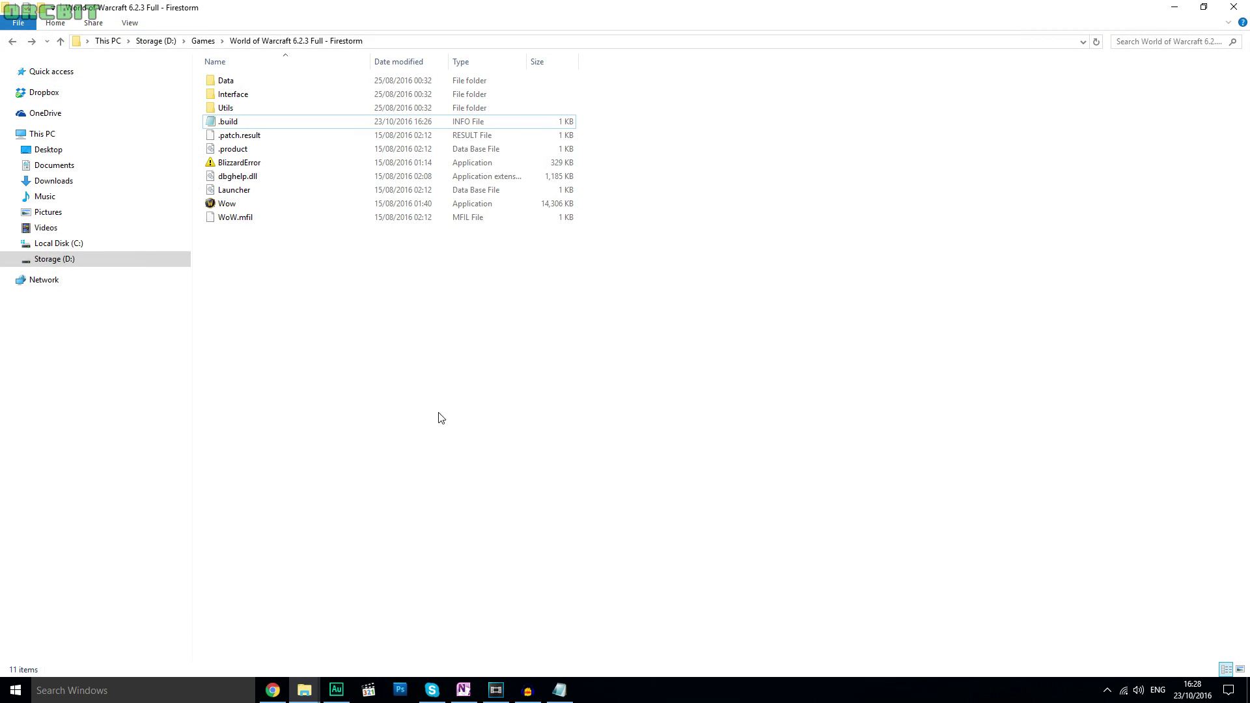
- Make Notepad the default app for .info files via .build's Properties, then open .build
click(339, 126)
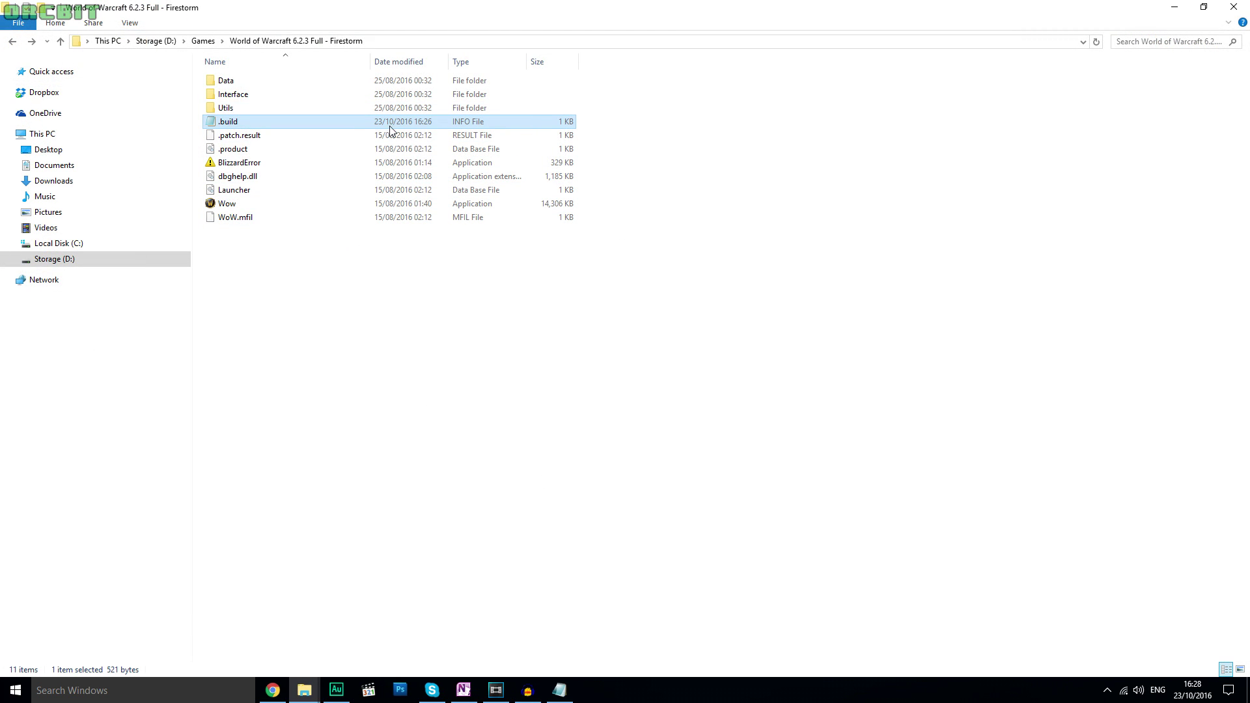
right_click(266, 123)
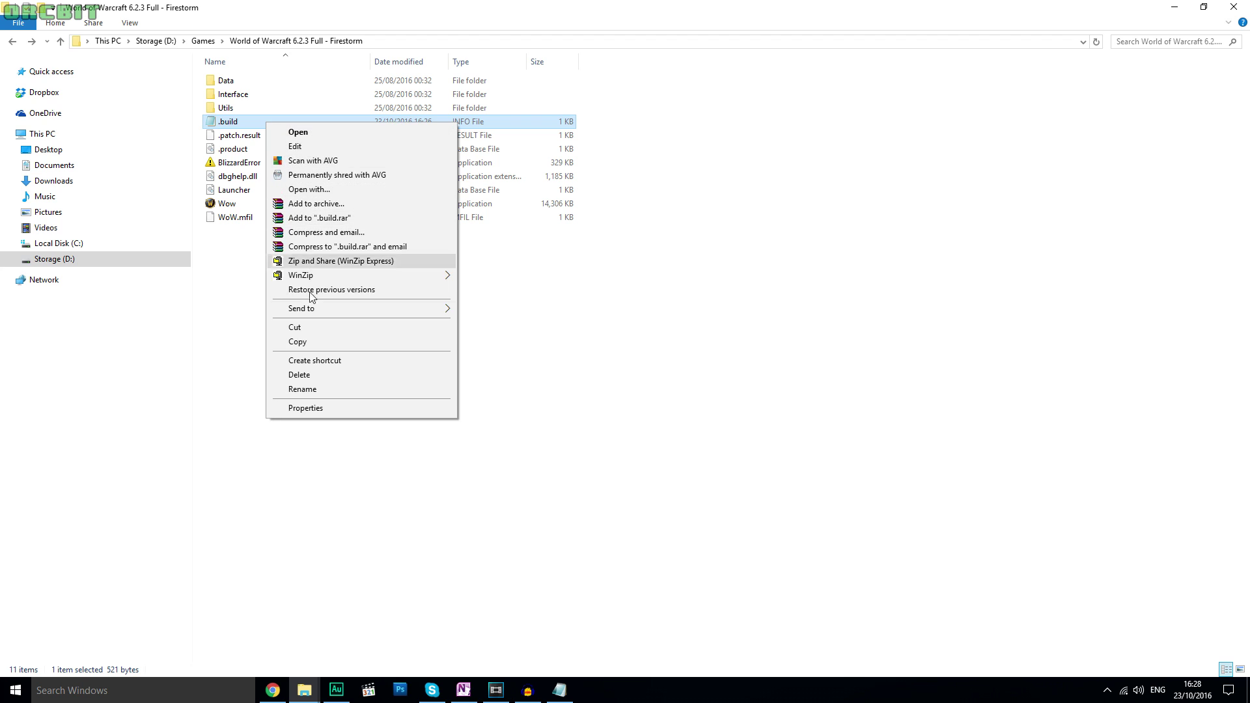
click(324, 408)
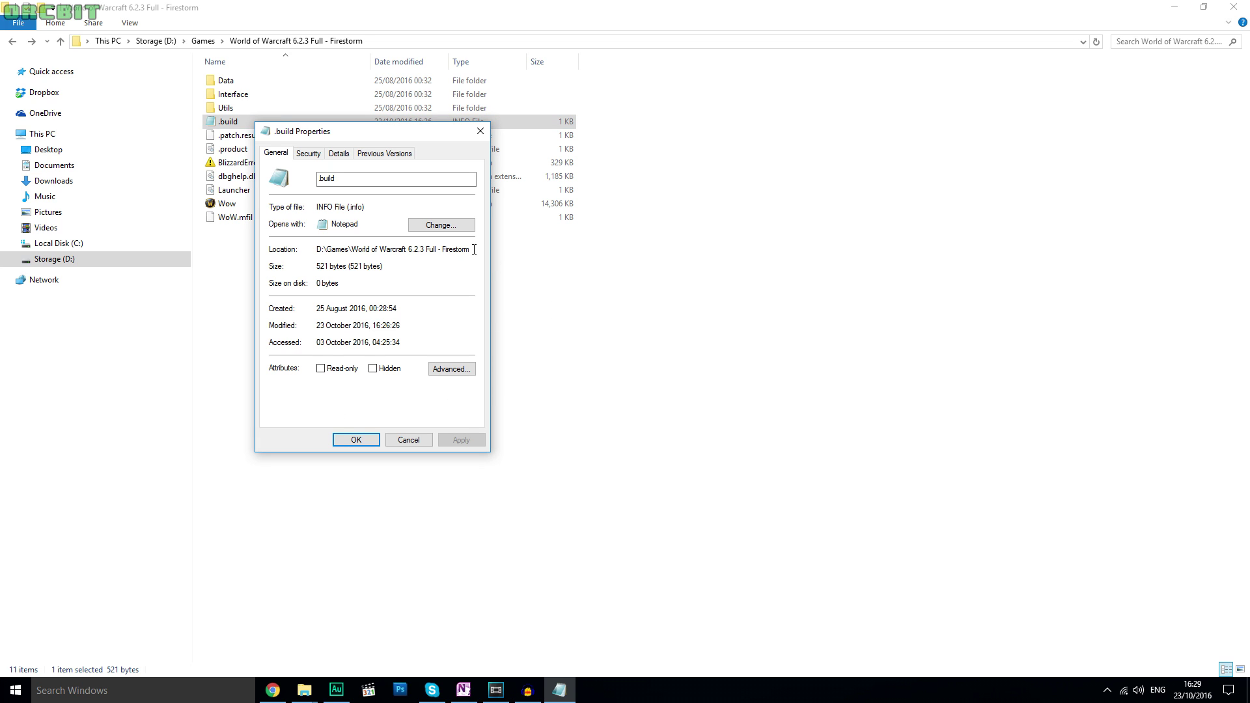
click(439, 227)
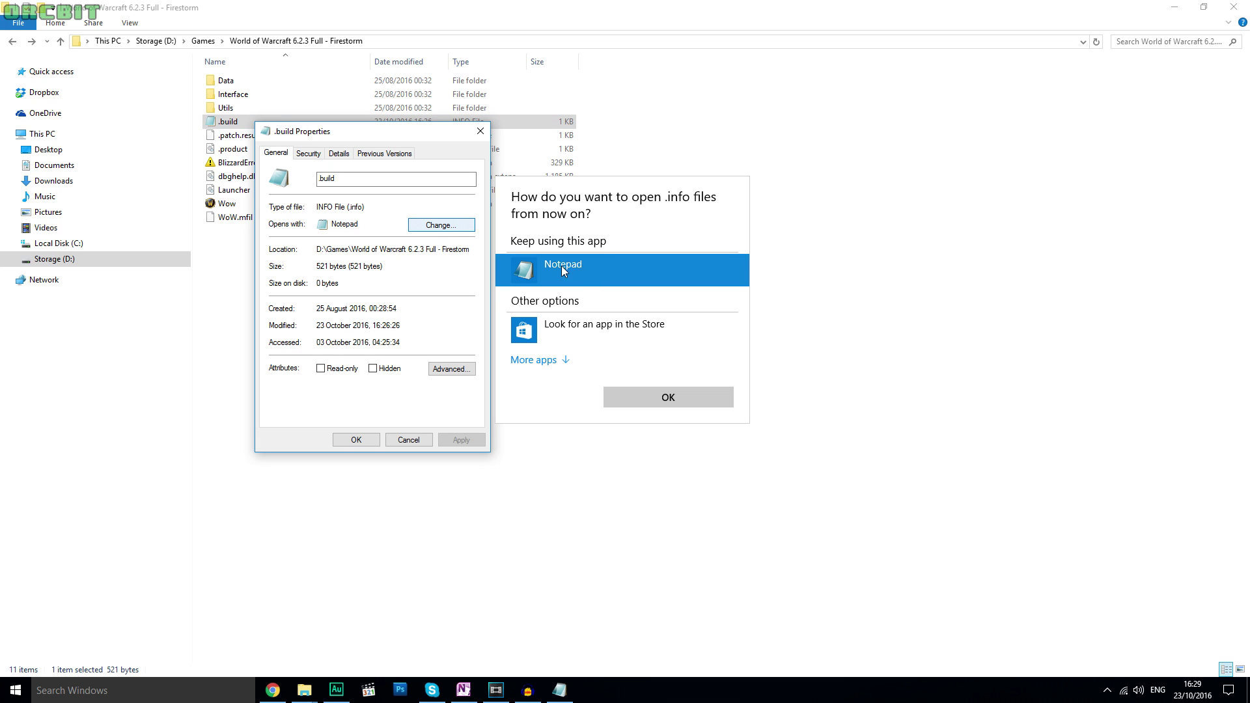
click(686, 399)
click(355, 440)
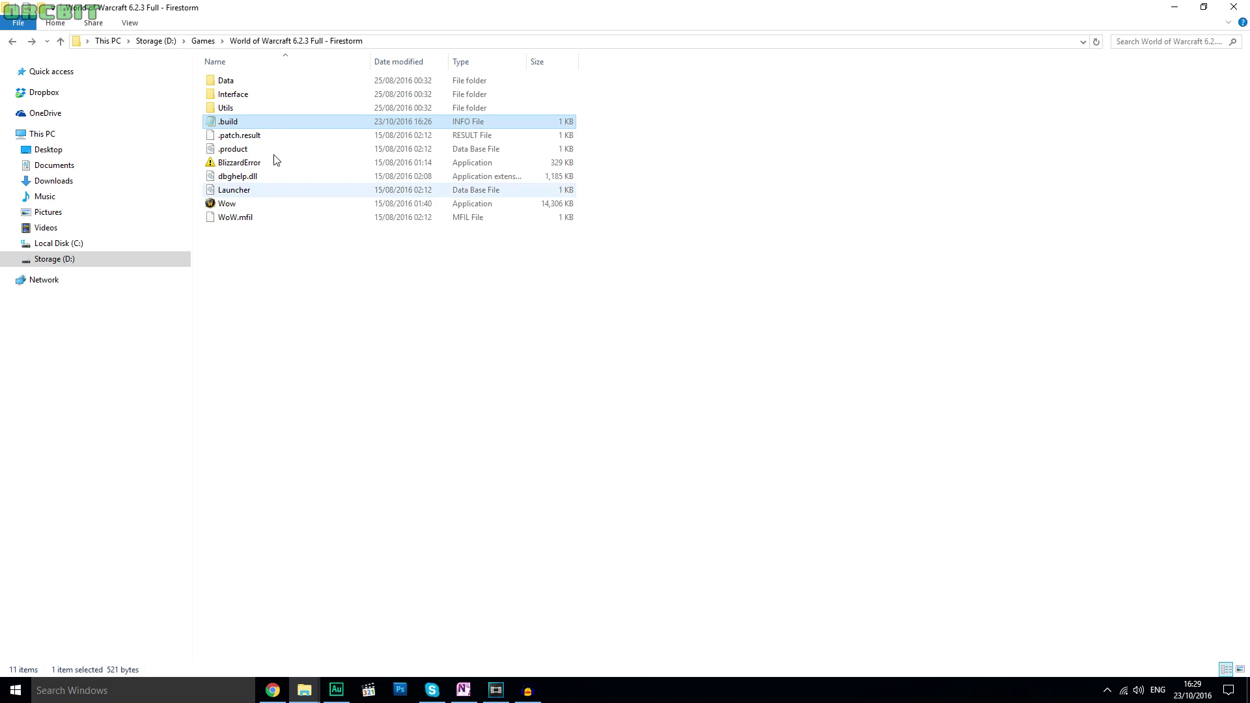
double_click(268, 121)
- Replace the frFR locale with enGB in .build, save the file and close Notepad
drag(487, 578, 1053, 549)
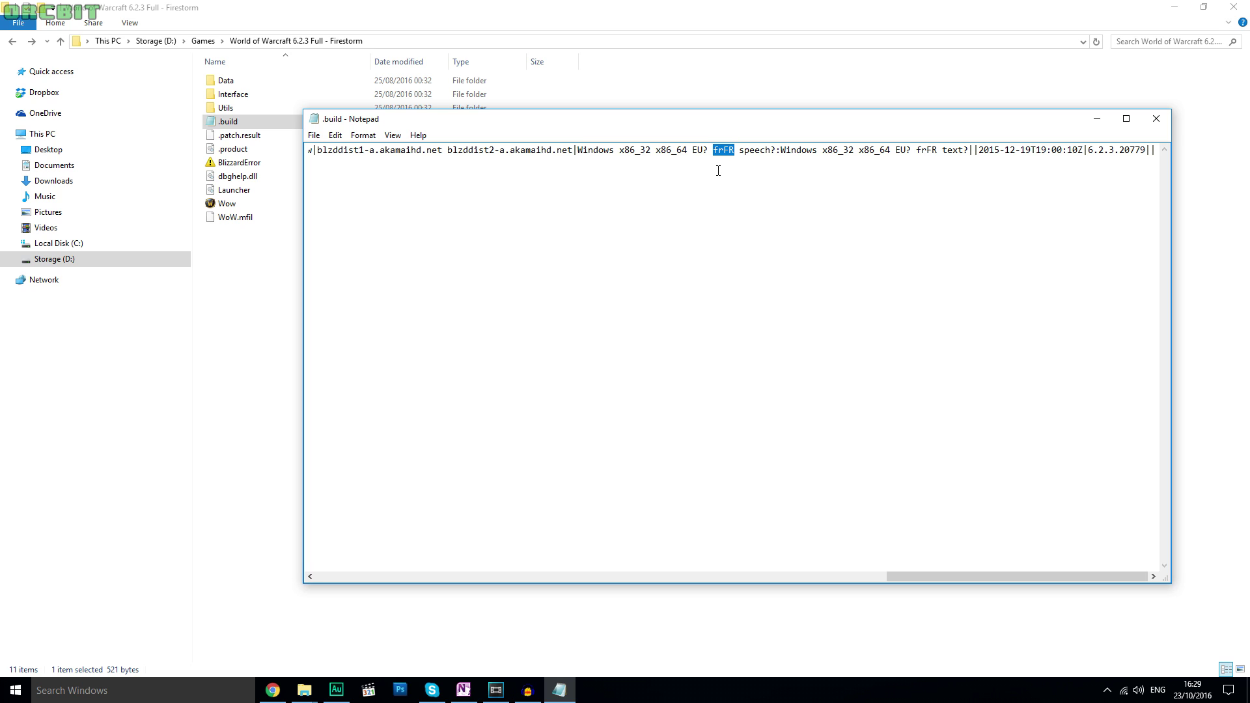
text(enGB)
drag(921, 153, 915, 153)
text(enGB)
click(314, 135)
click(329, 179)
click(1157, 119)
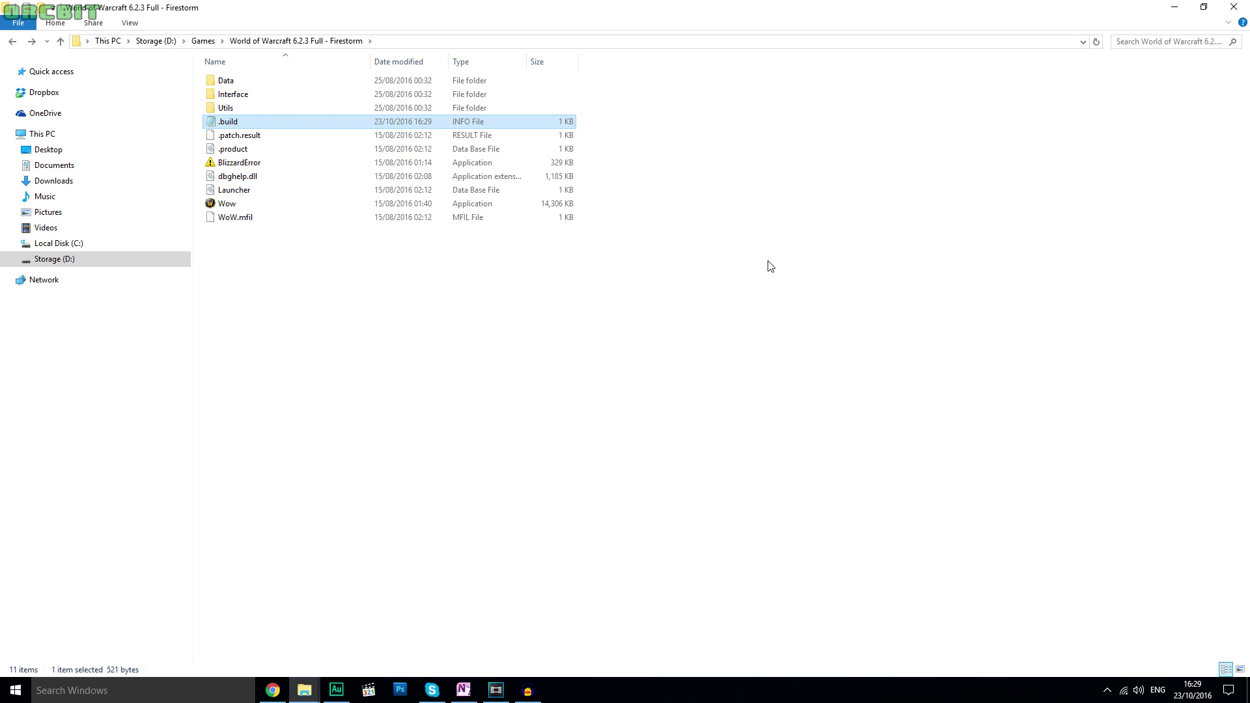
- Check the .build file's updated modified time in its Properties, then close them
right_click(268, 124)
click(310, 410)
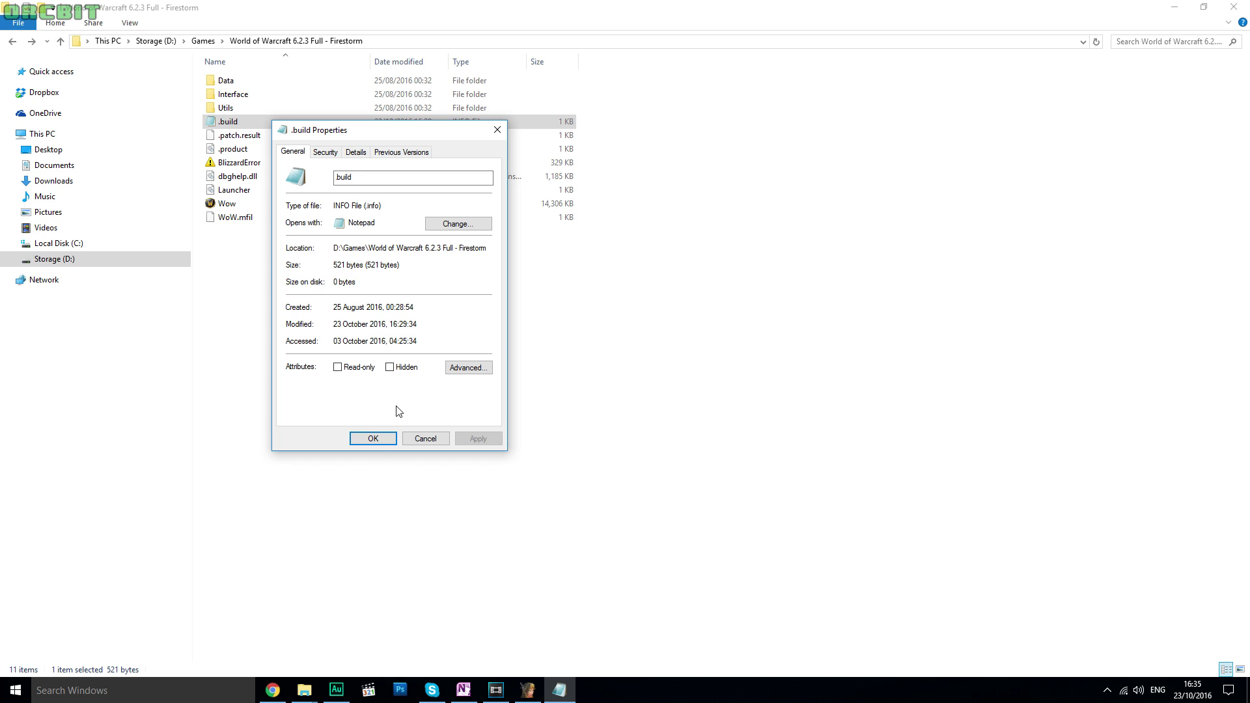
click(373, 438)
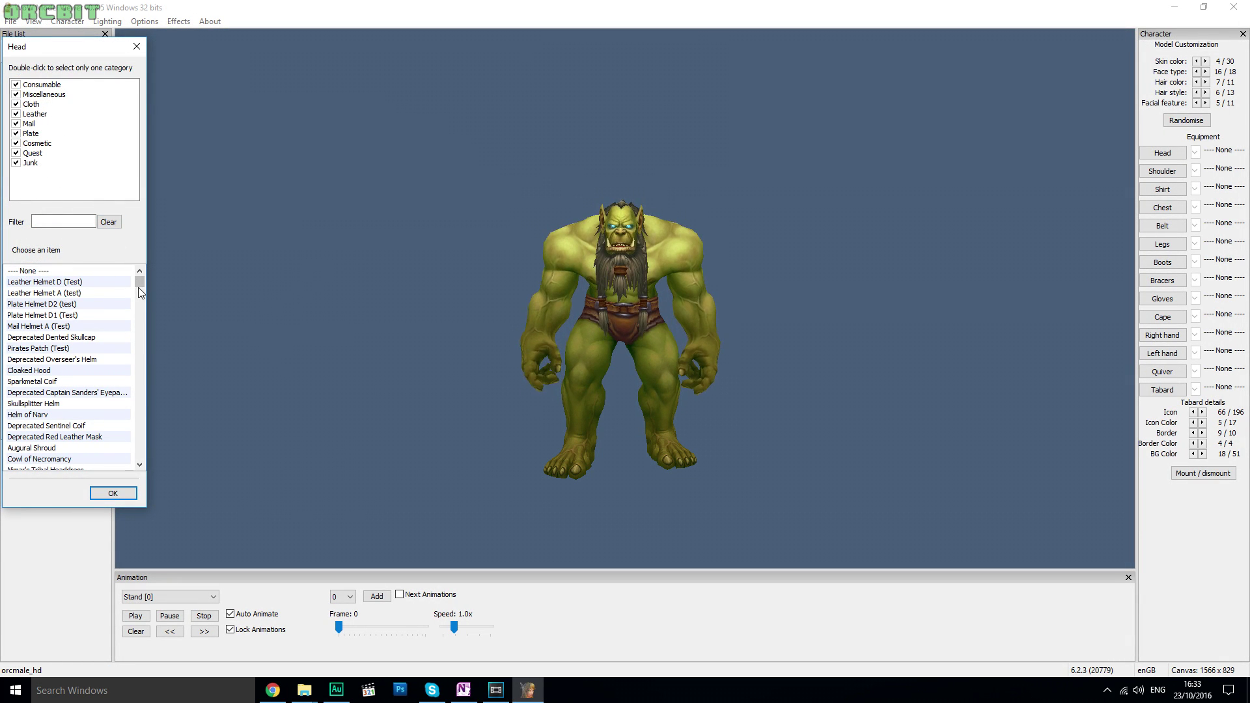
- Filter the head items by 'bloodfang' and equip the Bloodfang Hood on the orc
drag(139, 284, 142, 314)
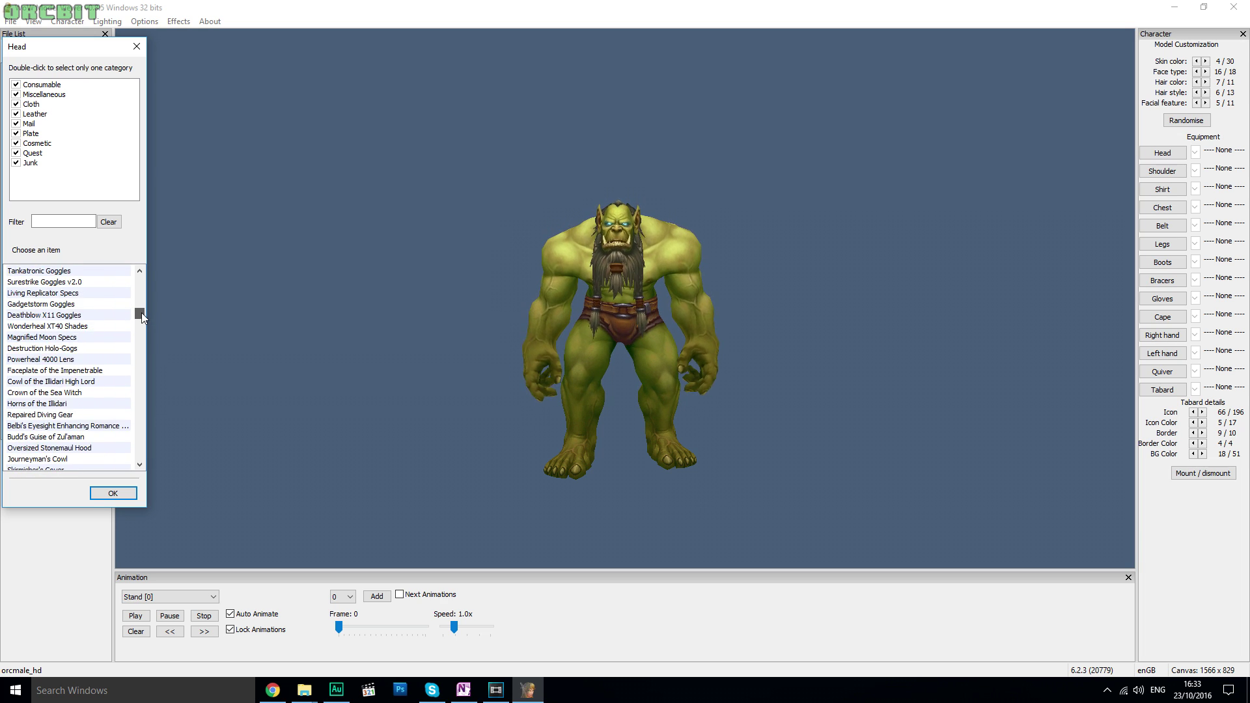
drag(142, 312, 145, 278)
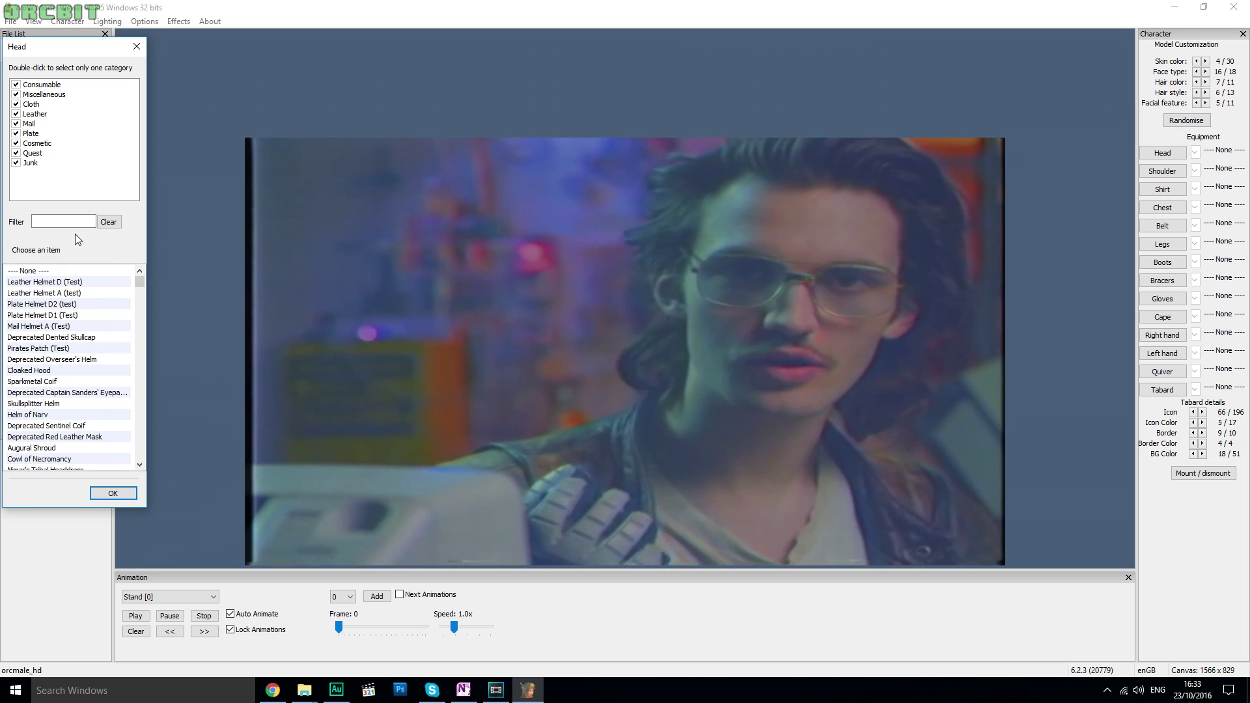
click(71, 222)
text(bloo)
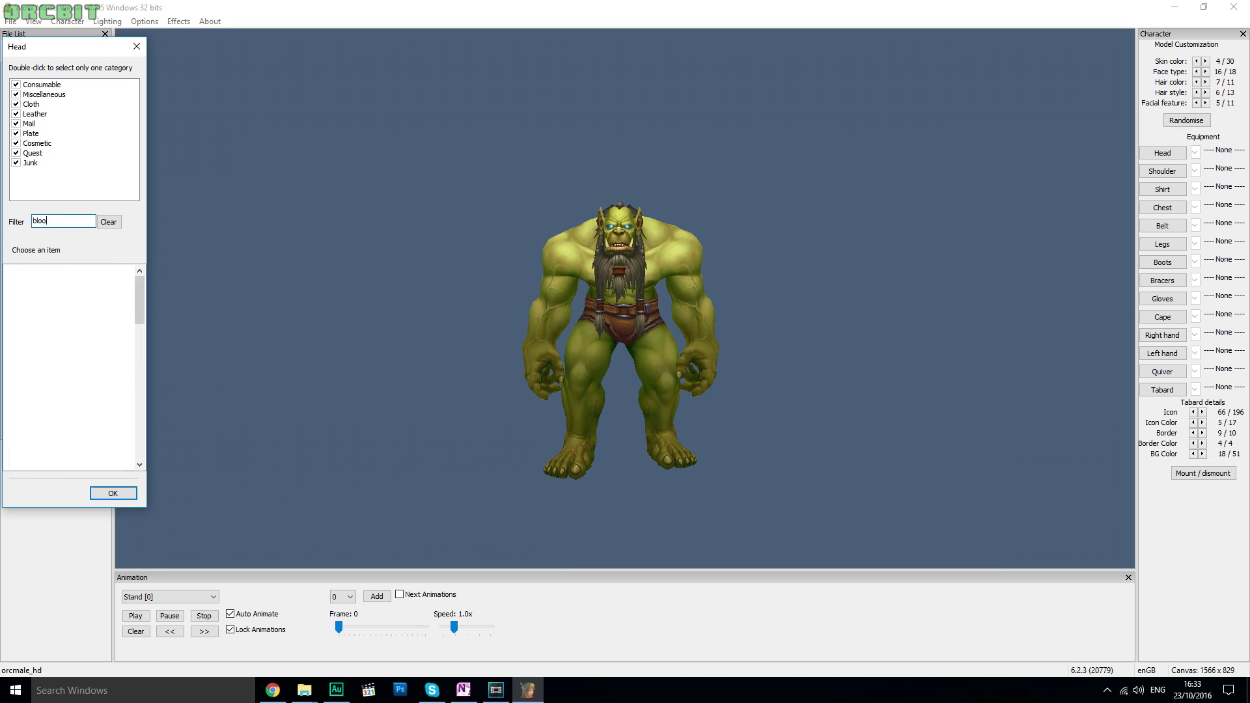
text(dfang)
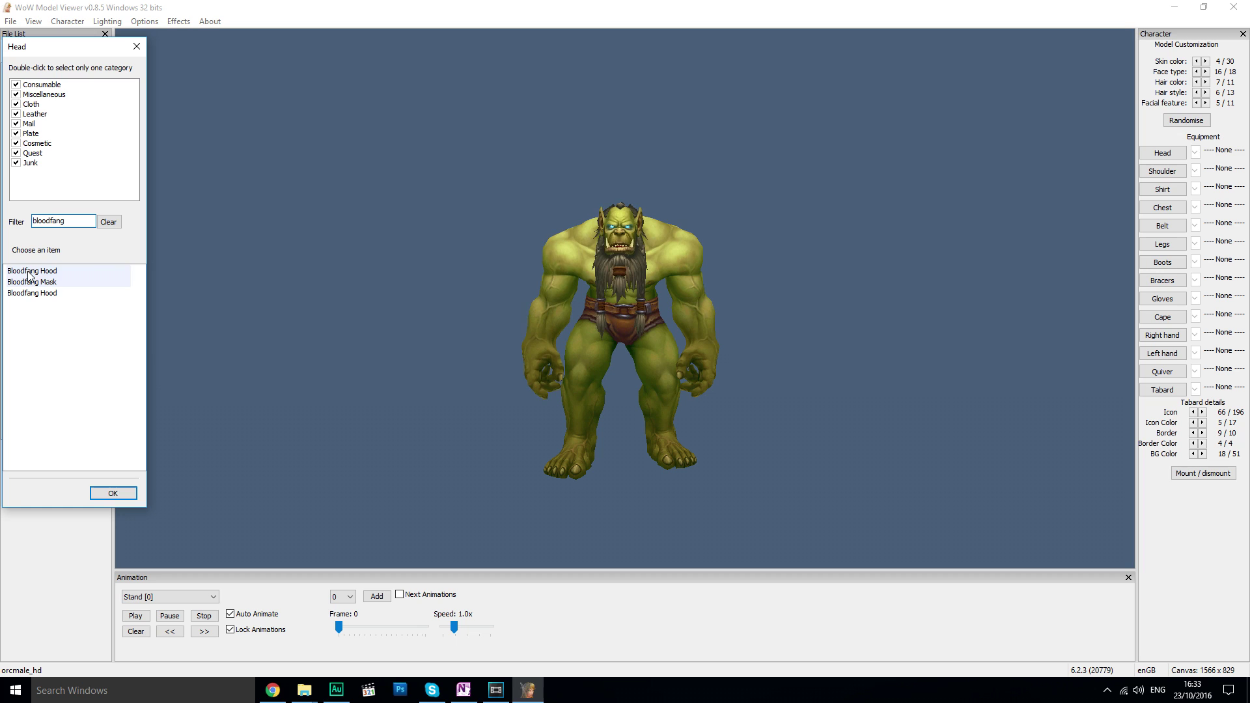
click(29, 273)
- Turn the orc to inspect the hood and clear the filter to list all head items
drag(400, 287, 370, 282)
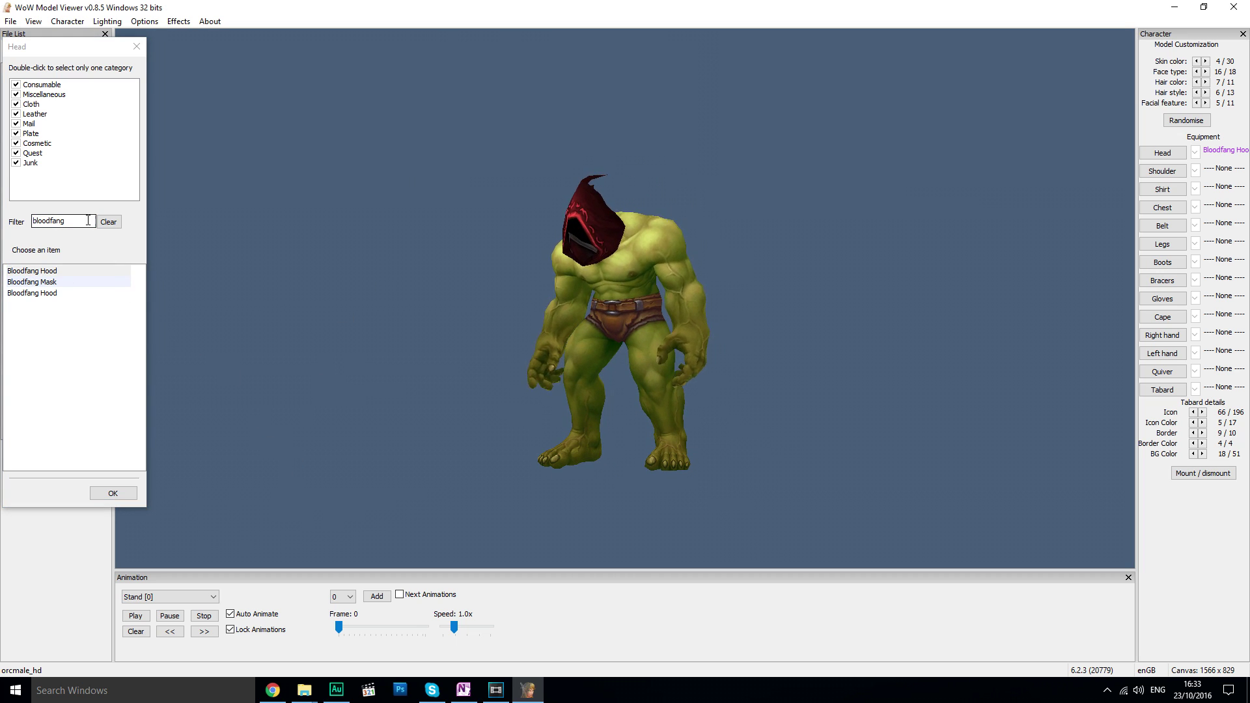
click(109, 223)
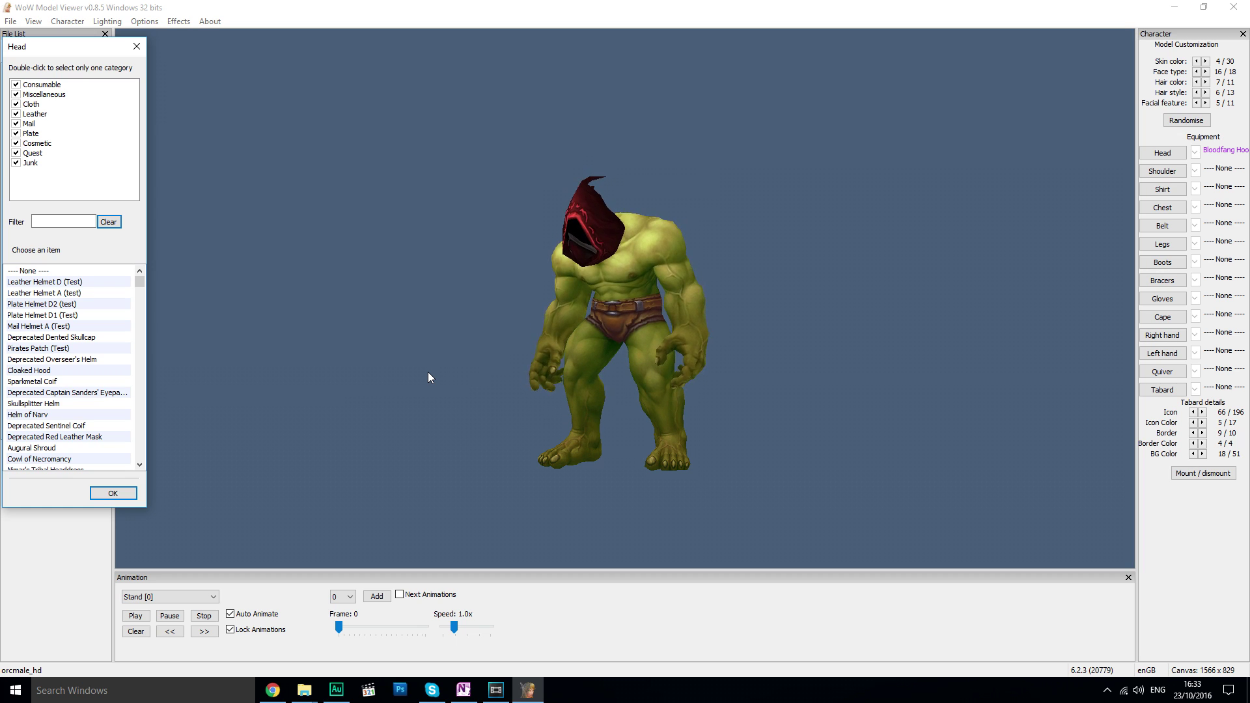
drag(140, 280, 140, 298)
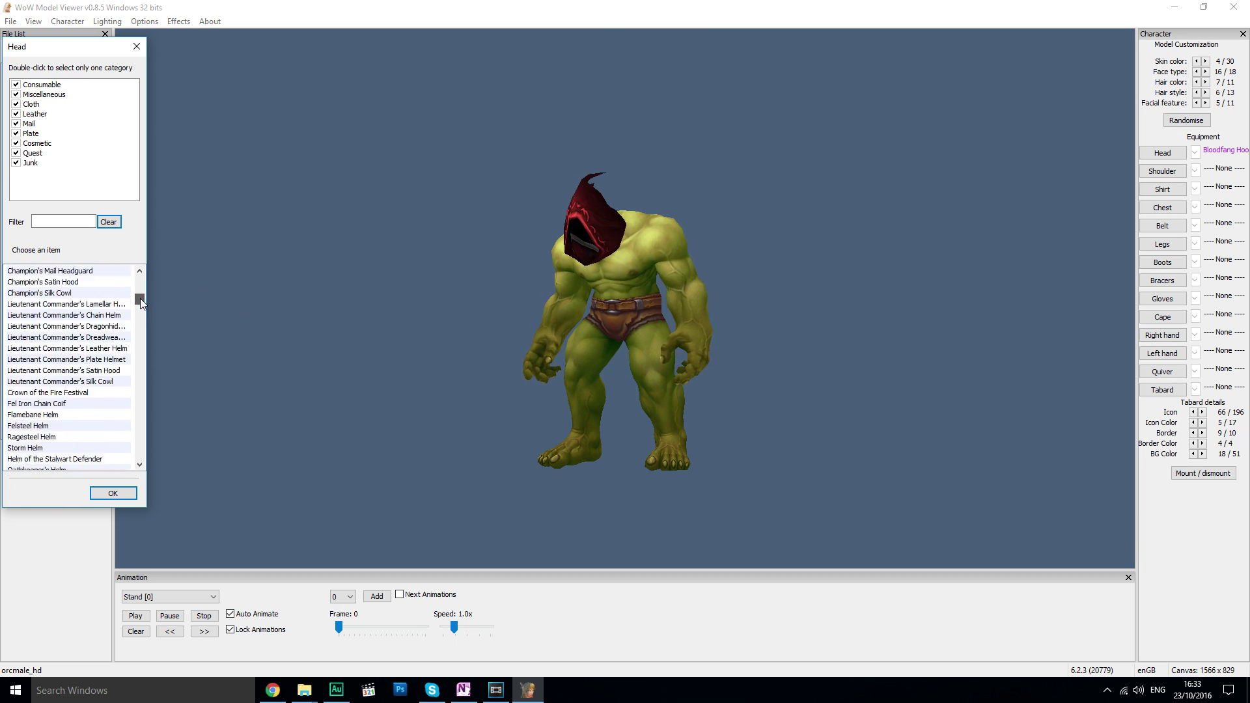